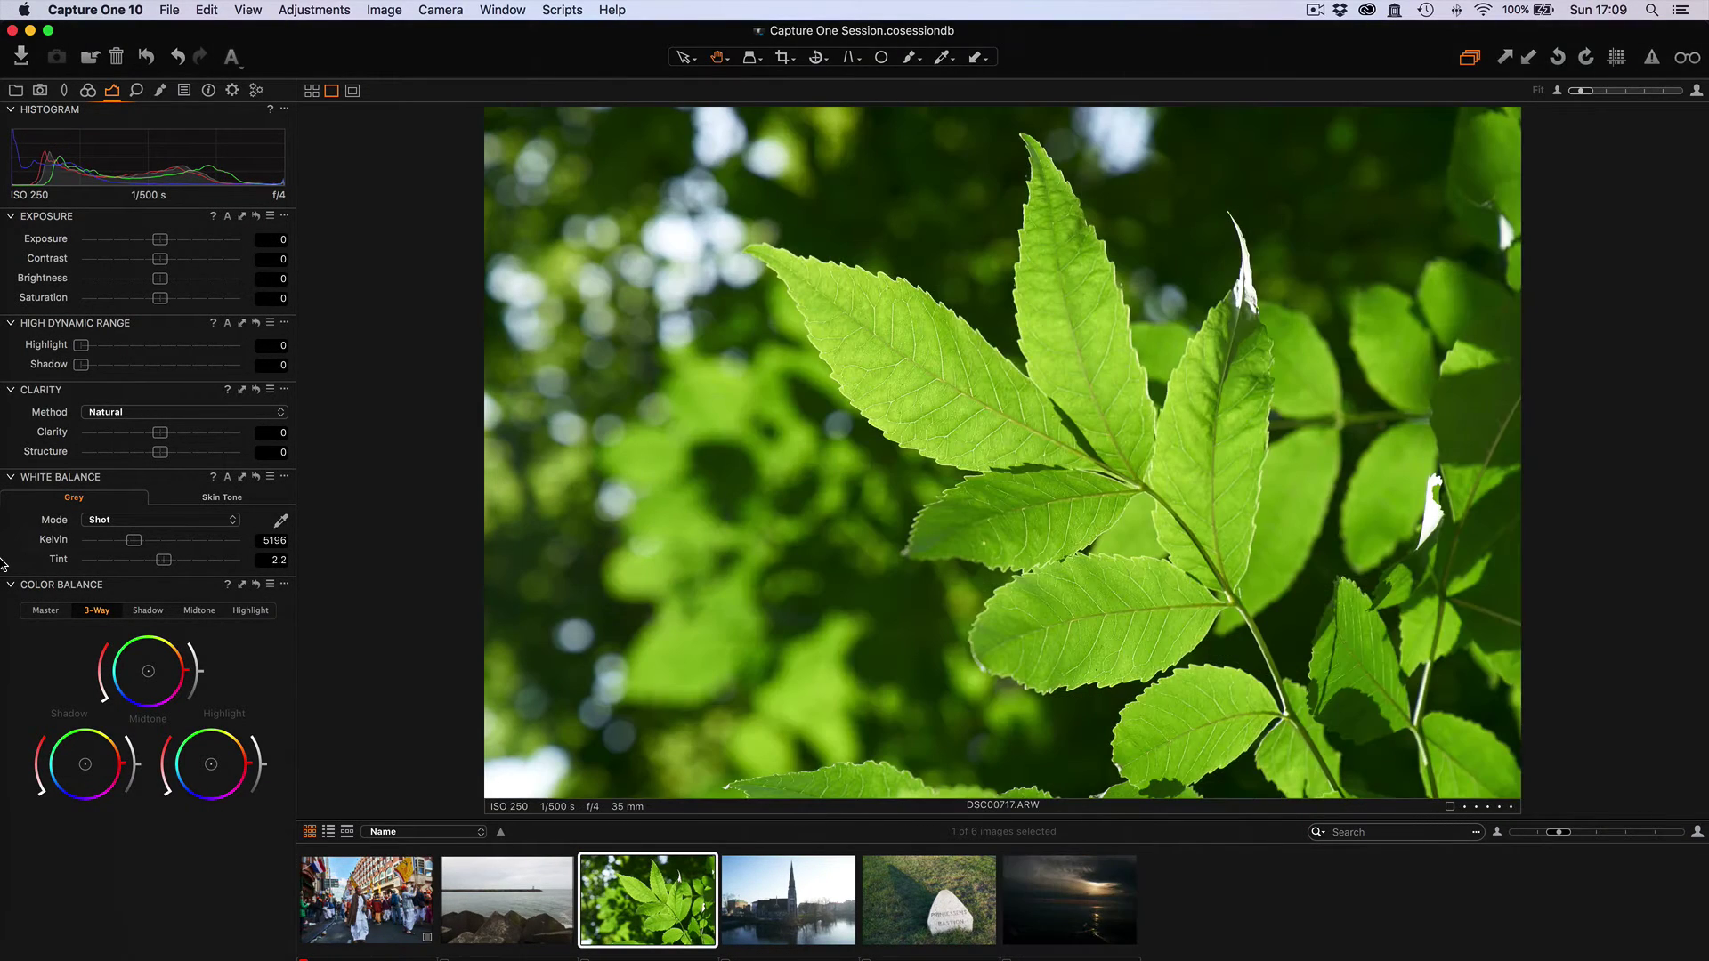
# - Remap the Element-Kb Zoom knob to Clarity Structure, shown as a bar with its own non-global sensitivity
pyautogui.moveTo(3, 563)
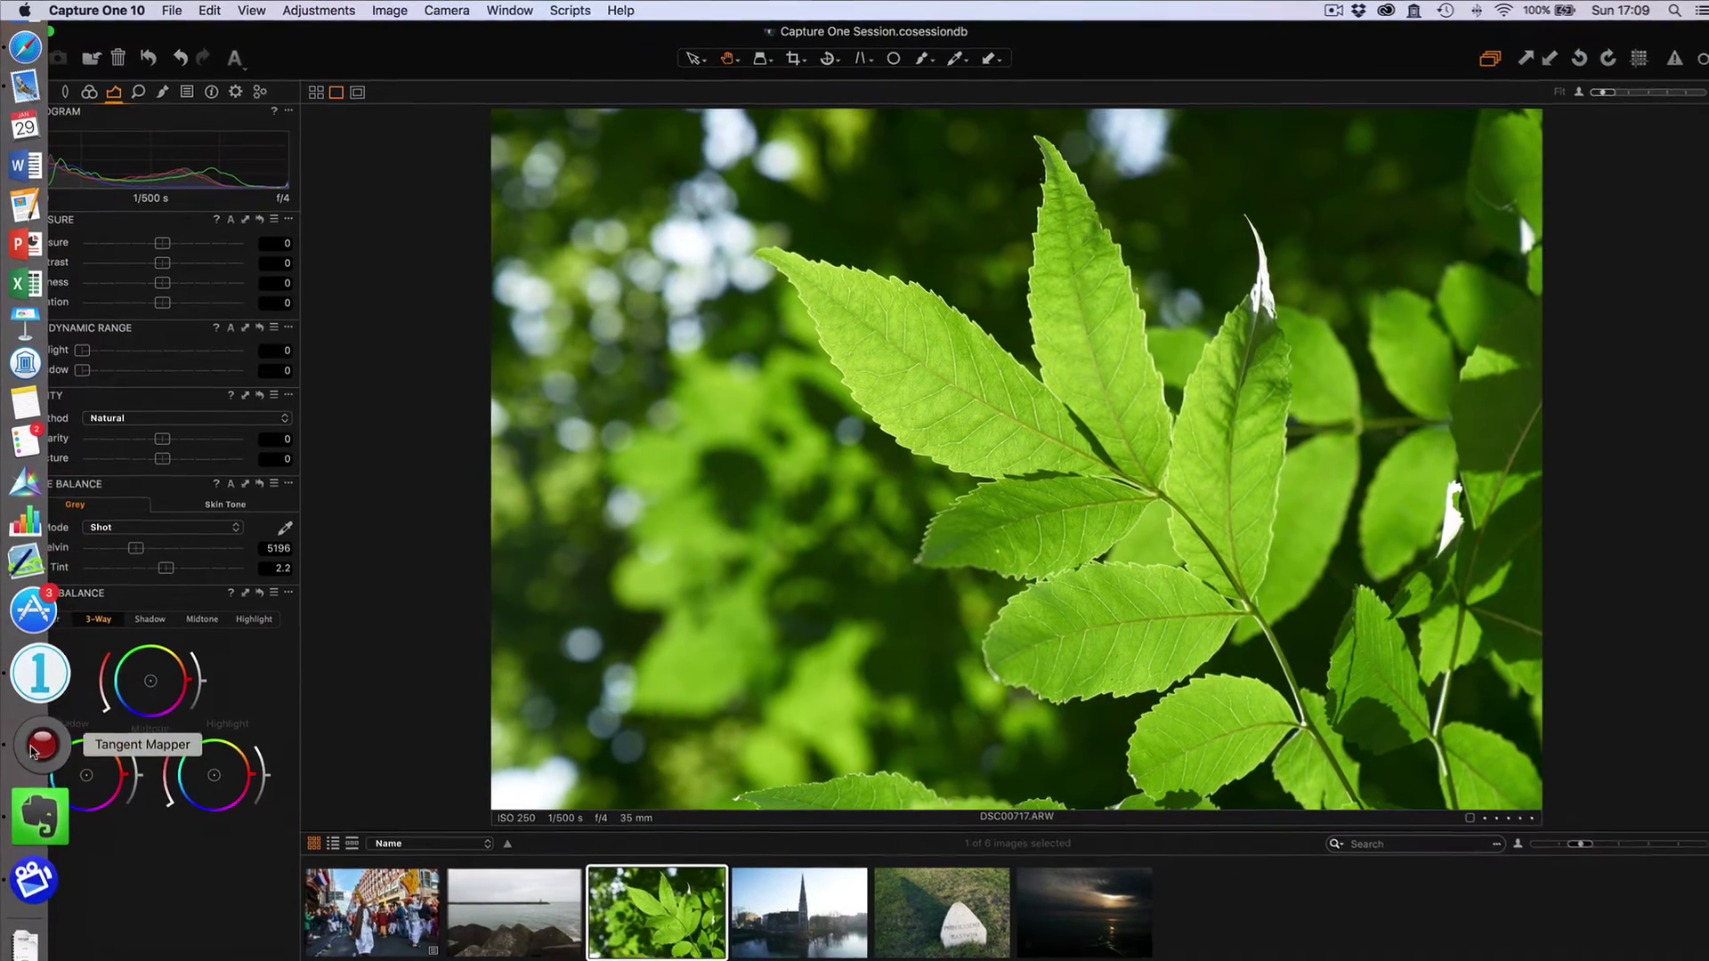
pyautogui.click(31, 750)
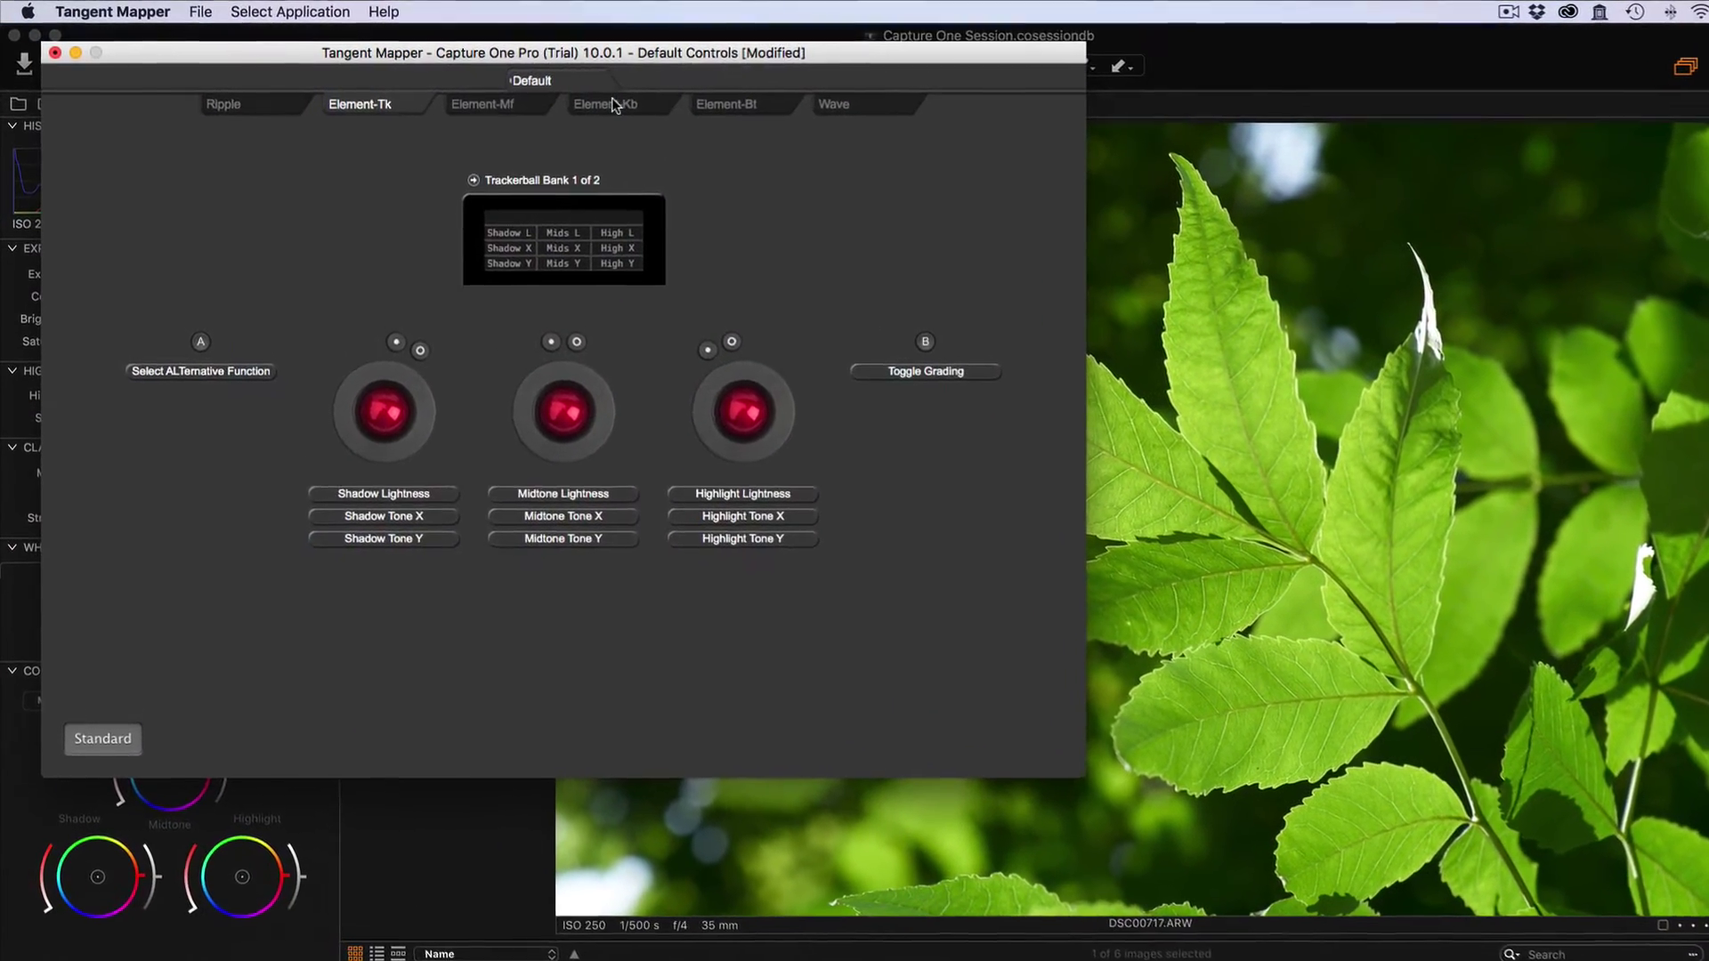
pyautogui.click(612, 105)
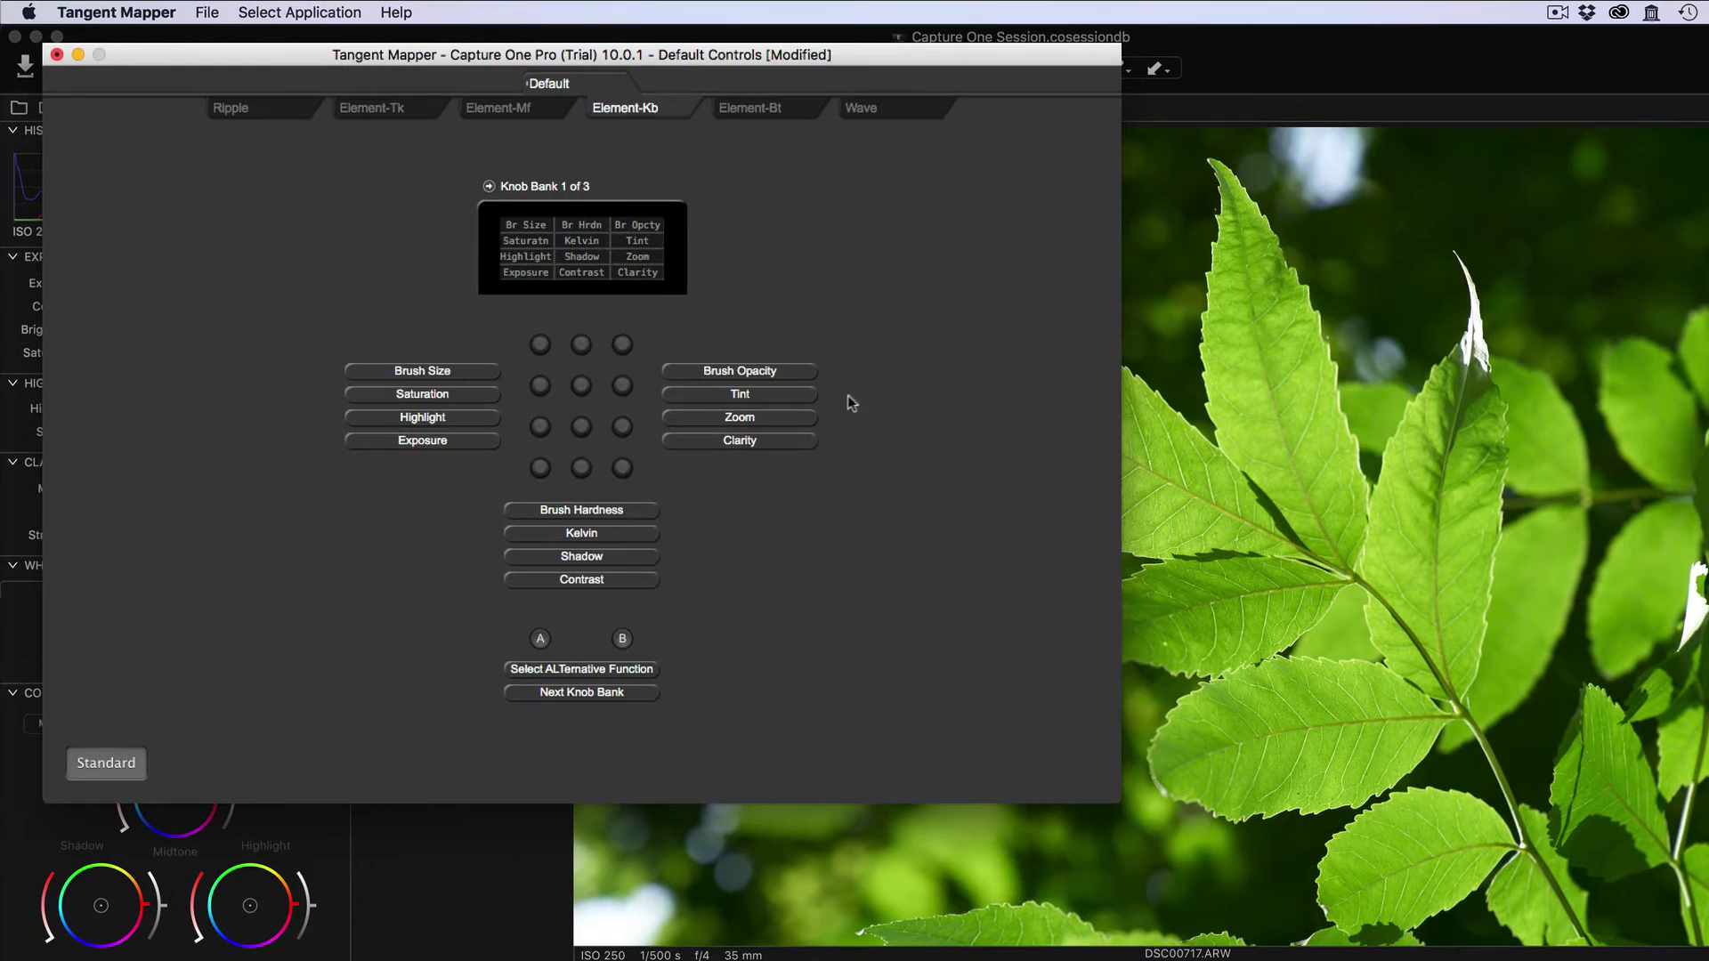
pyautogui.click(788, 420)
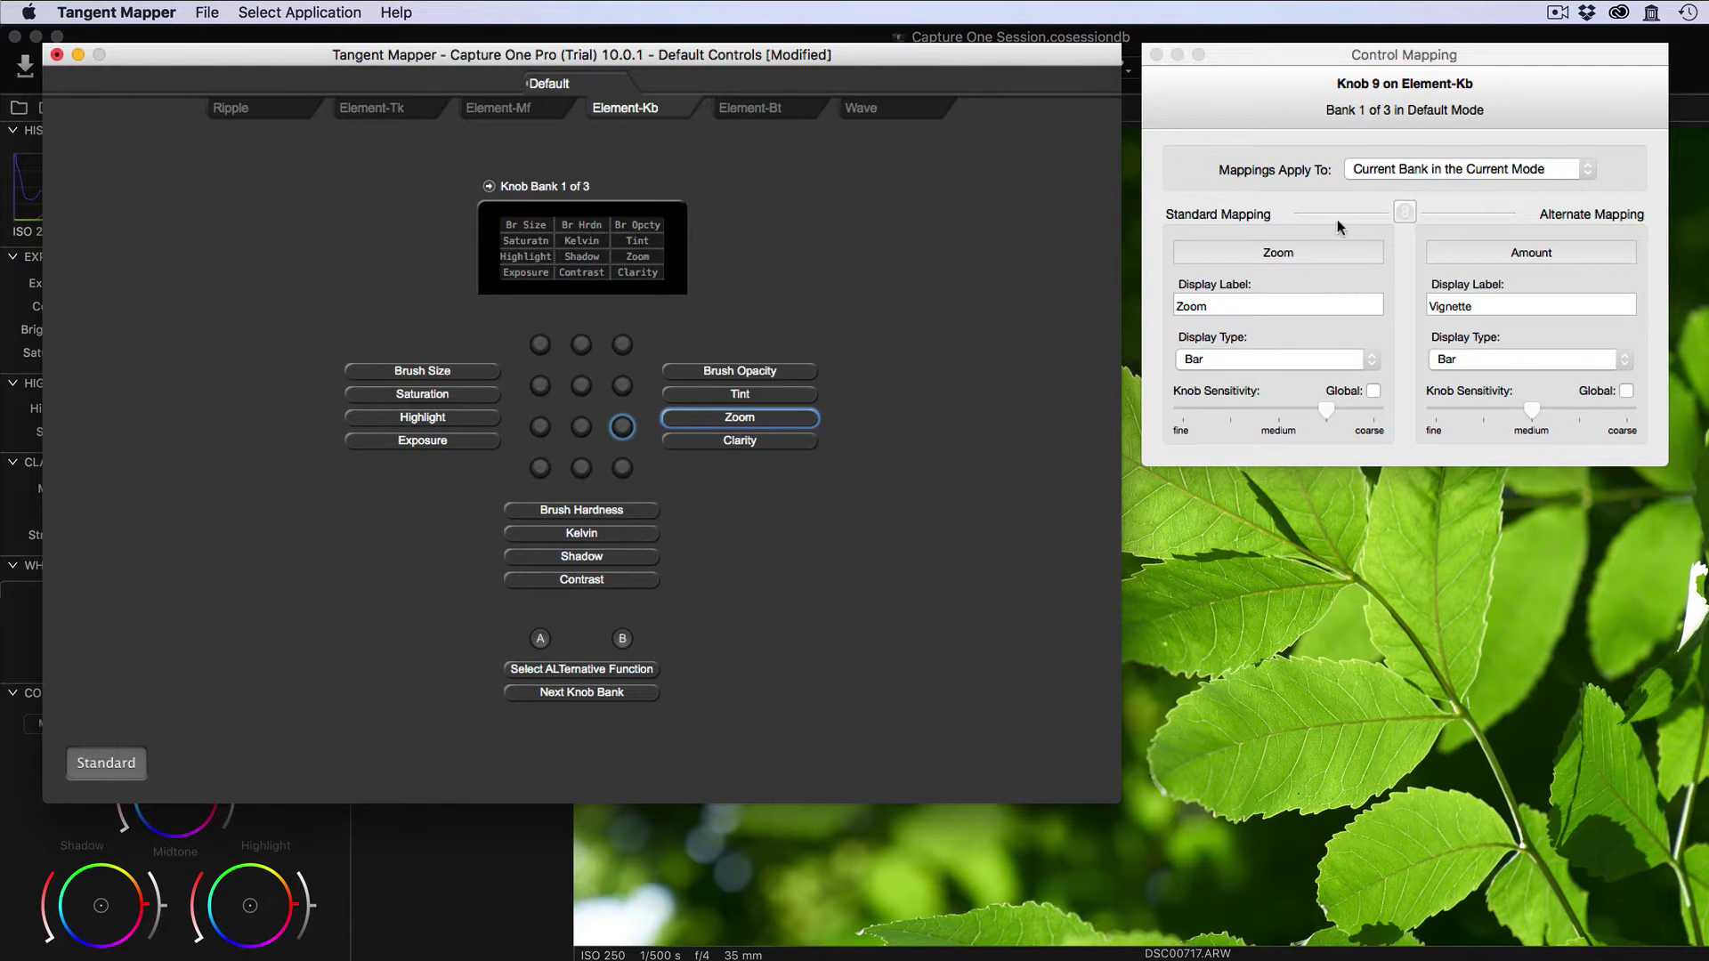
pyautogui.click(1295, 253)
pyautogui.moveTo(1299, 403)
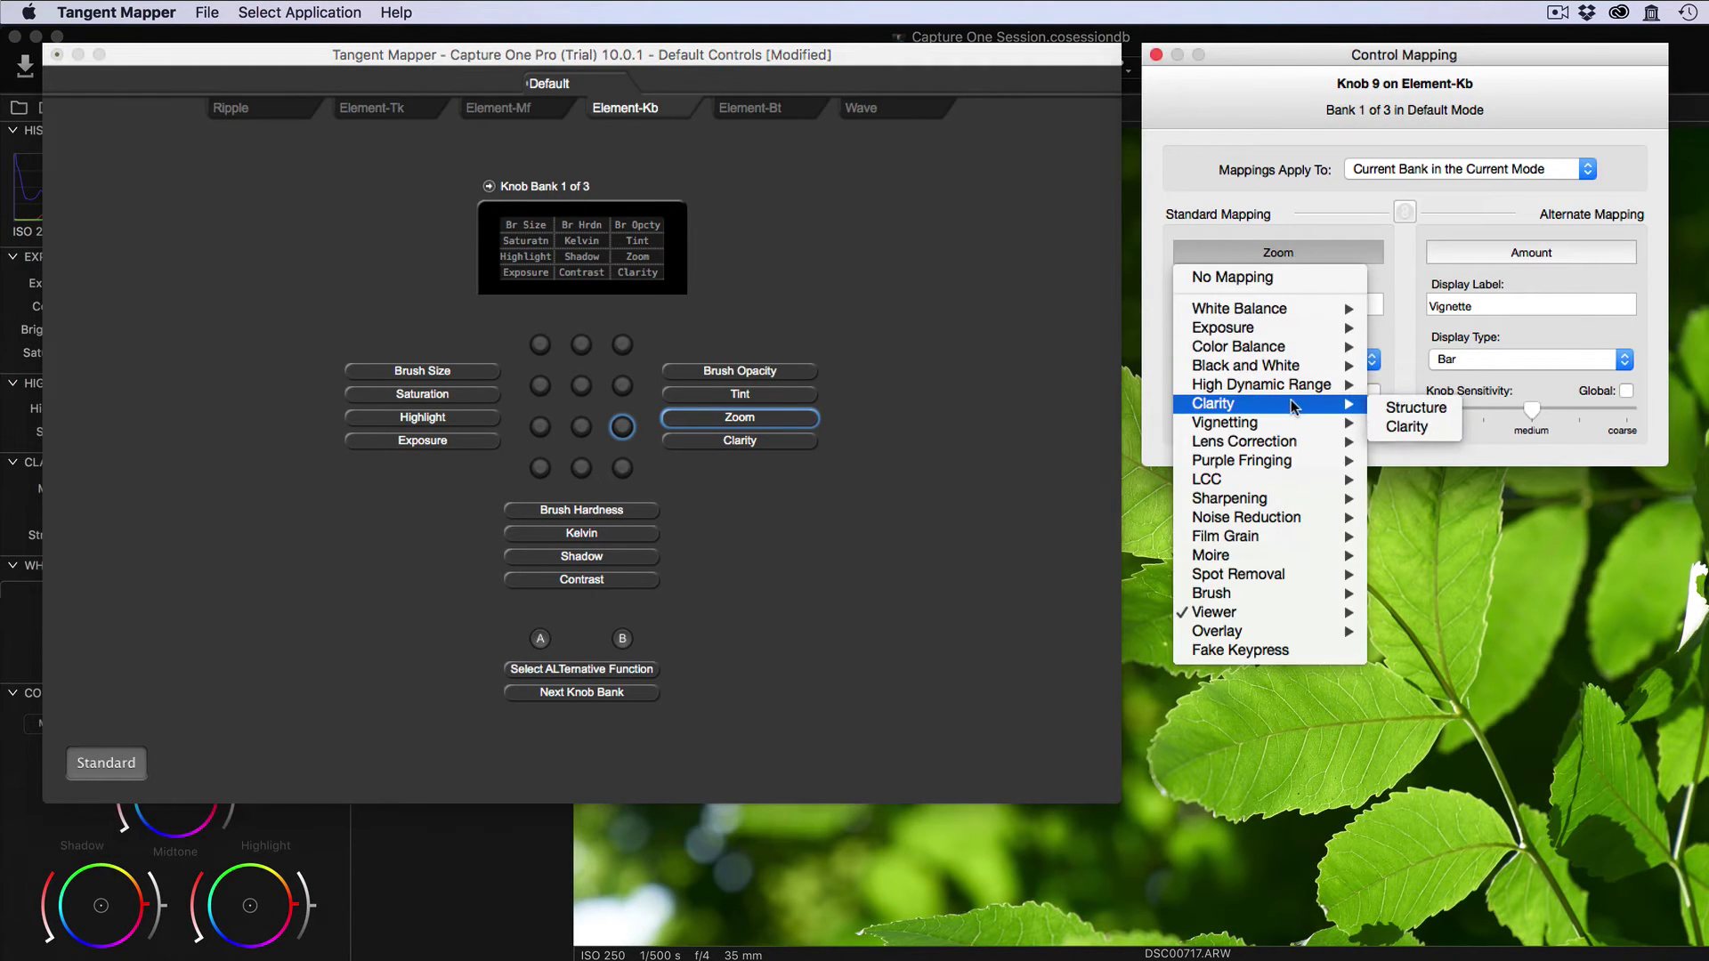
pyautogui.click(1409, 414)
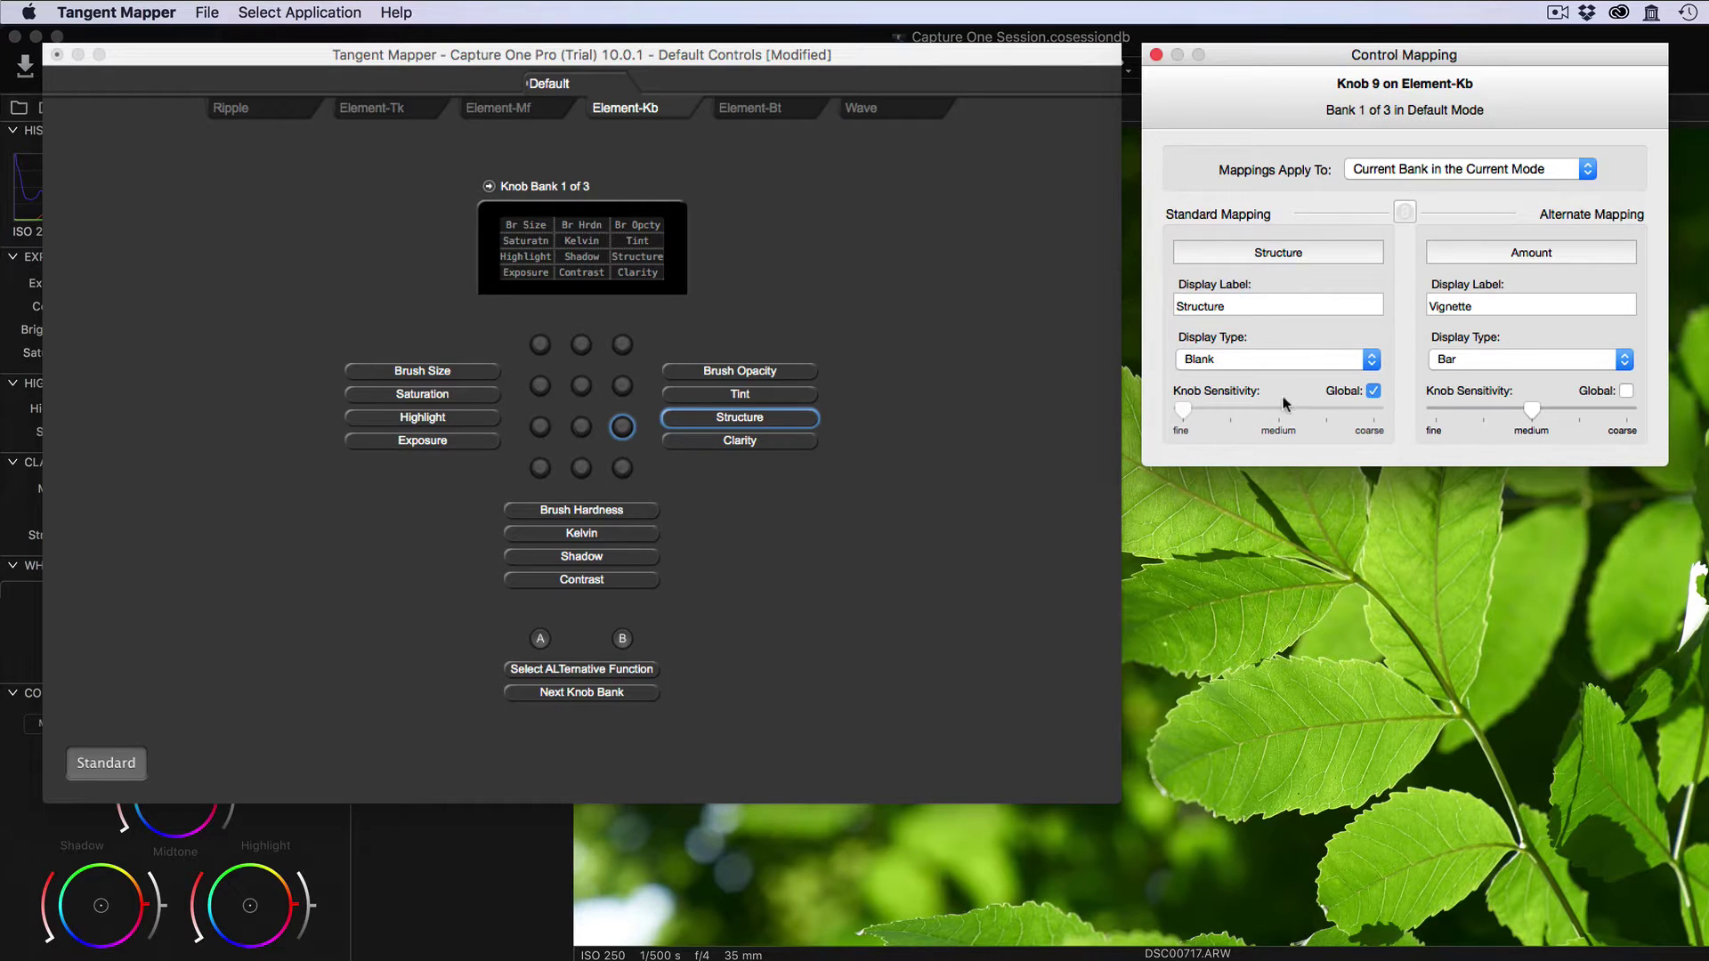
pyautogui.click(1321, 359)
pyautogui.click(1315, 380)
pyautogui.click(1373, 392)
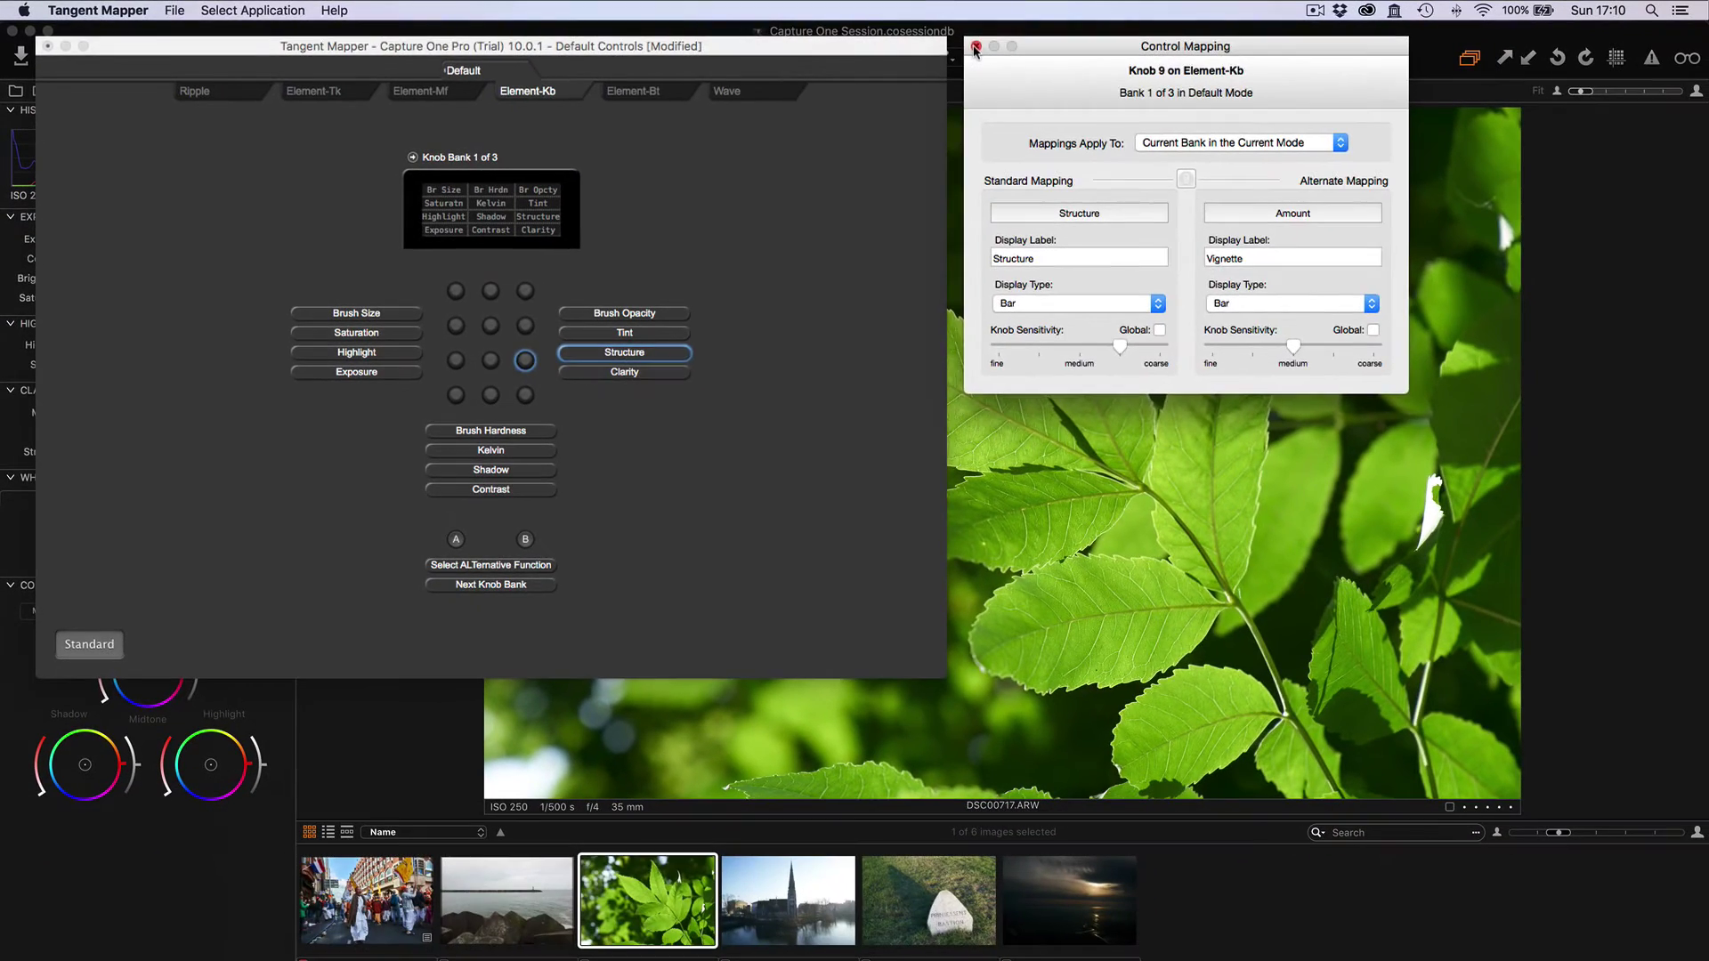
pyautogui.click(975, 47)
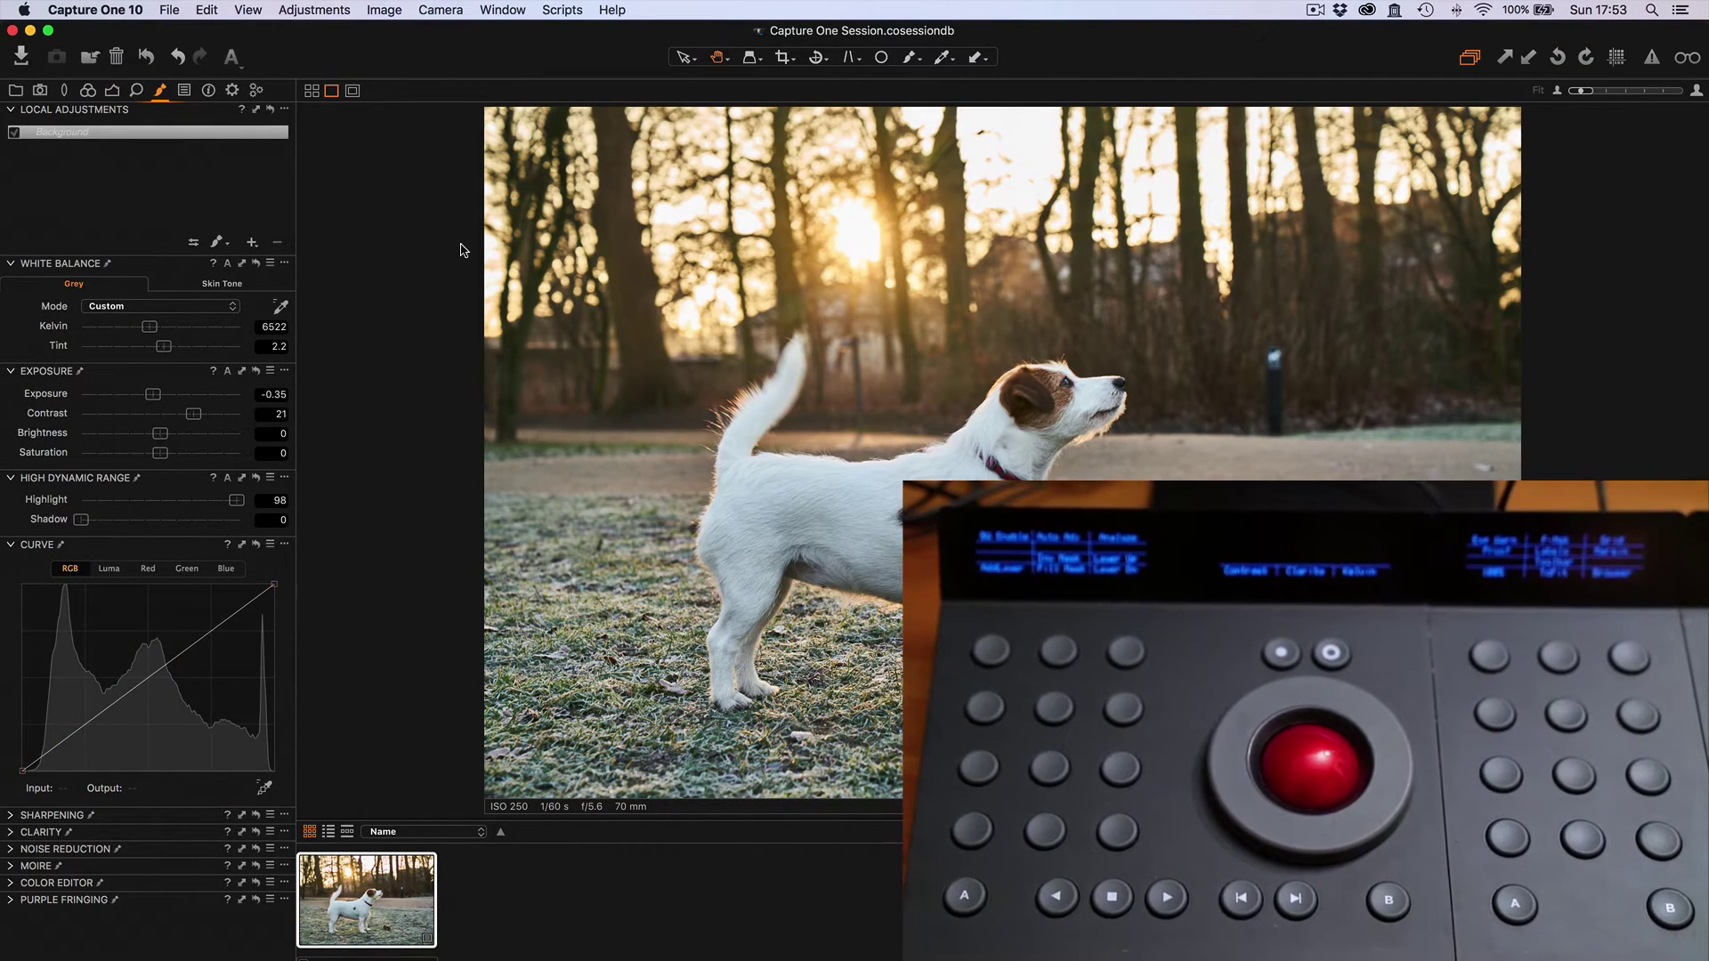
# - Add two local adjustment layers and settle on Layer 1 for editing
pyautogui.hotkey('ctrl', 'shift', 'l')
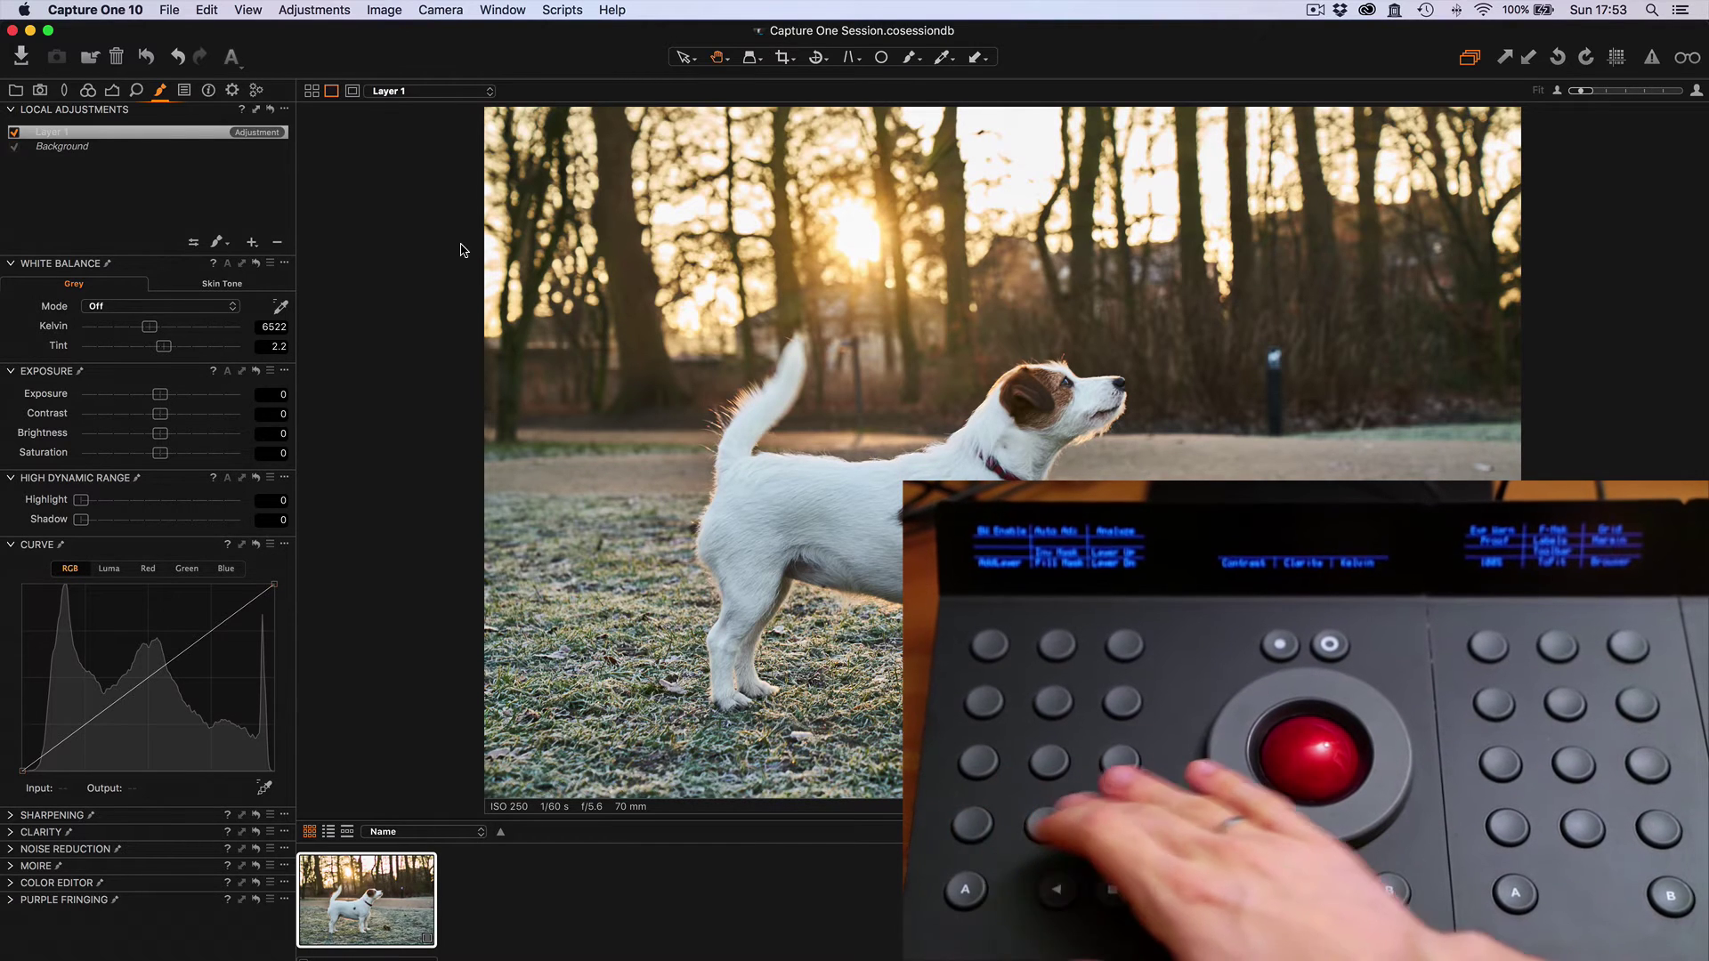
pyautogui.hotkey('ctrl', 'shift', 'l')
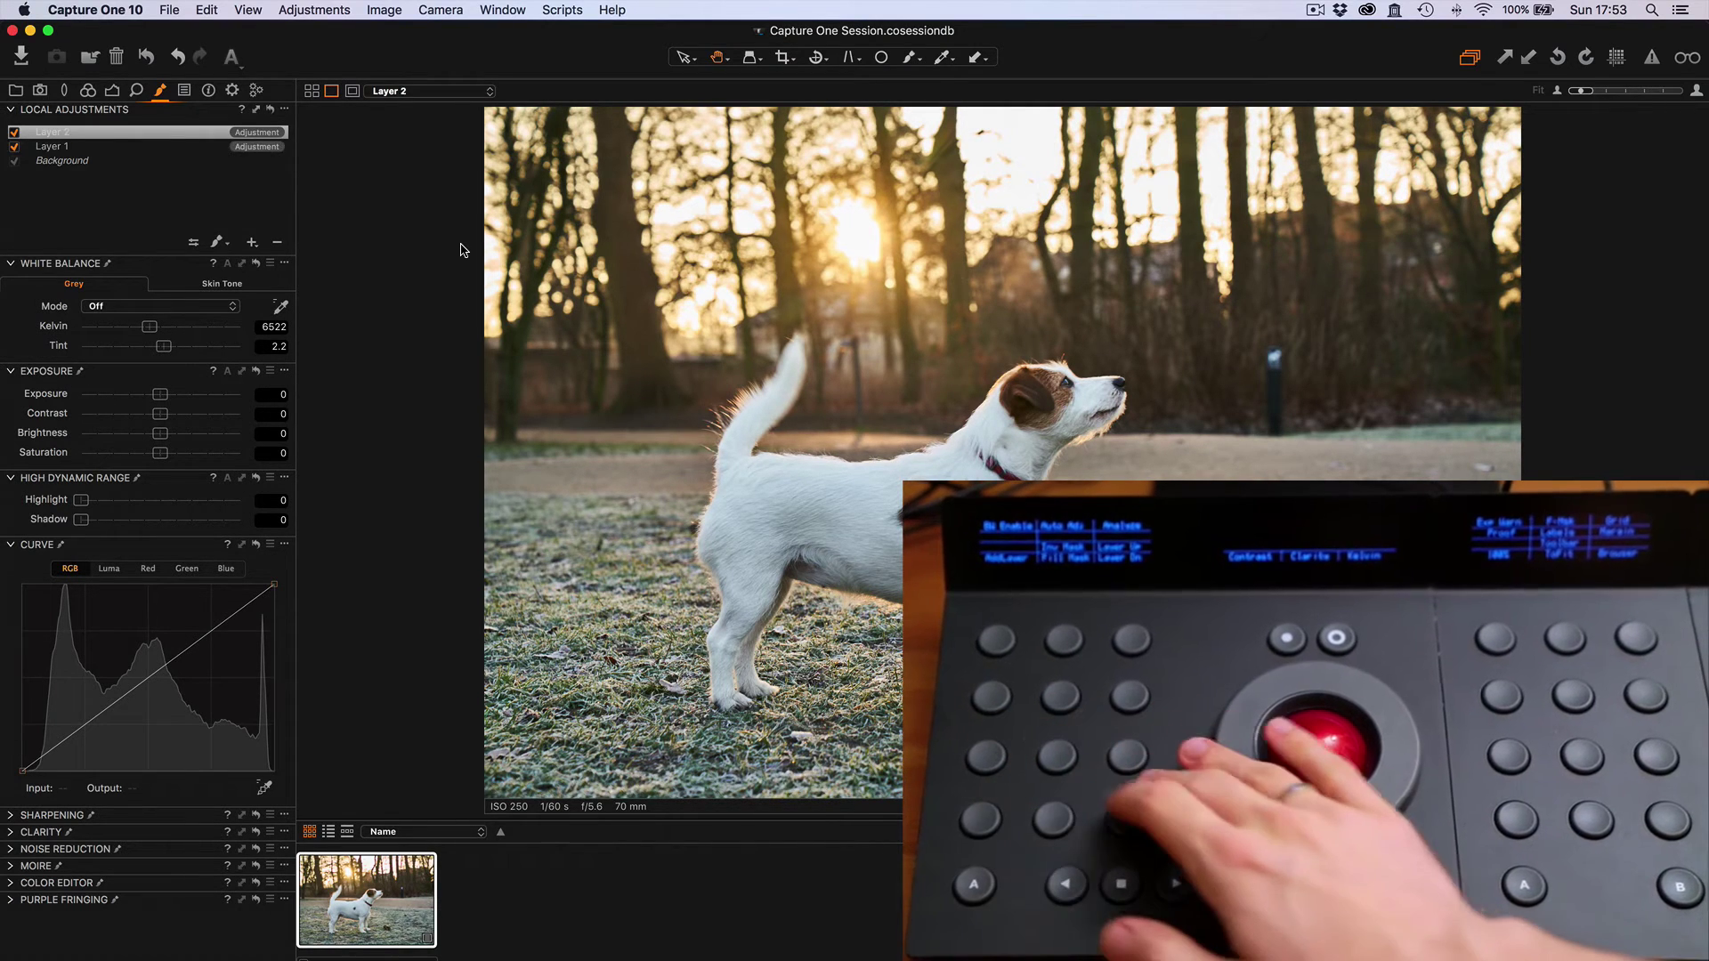
pyautogui.press('Down')
pyautogui.press('Down')
pyautogui.press('Up')
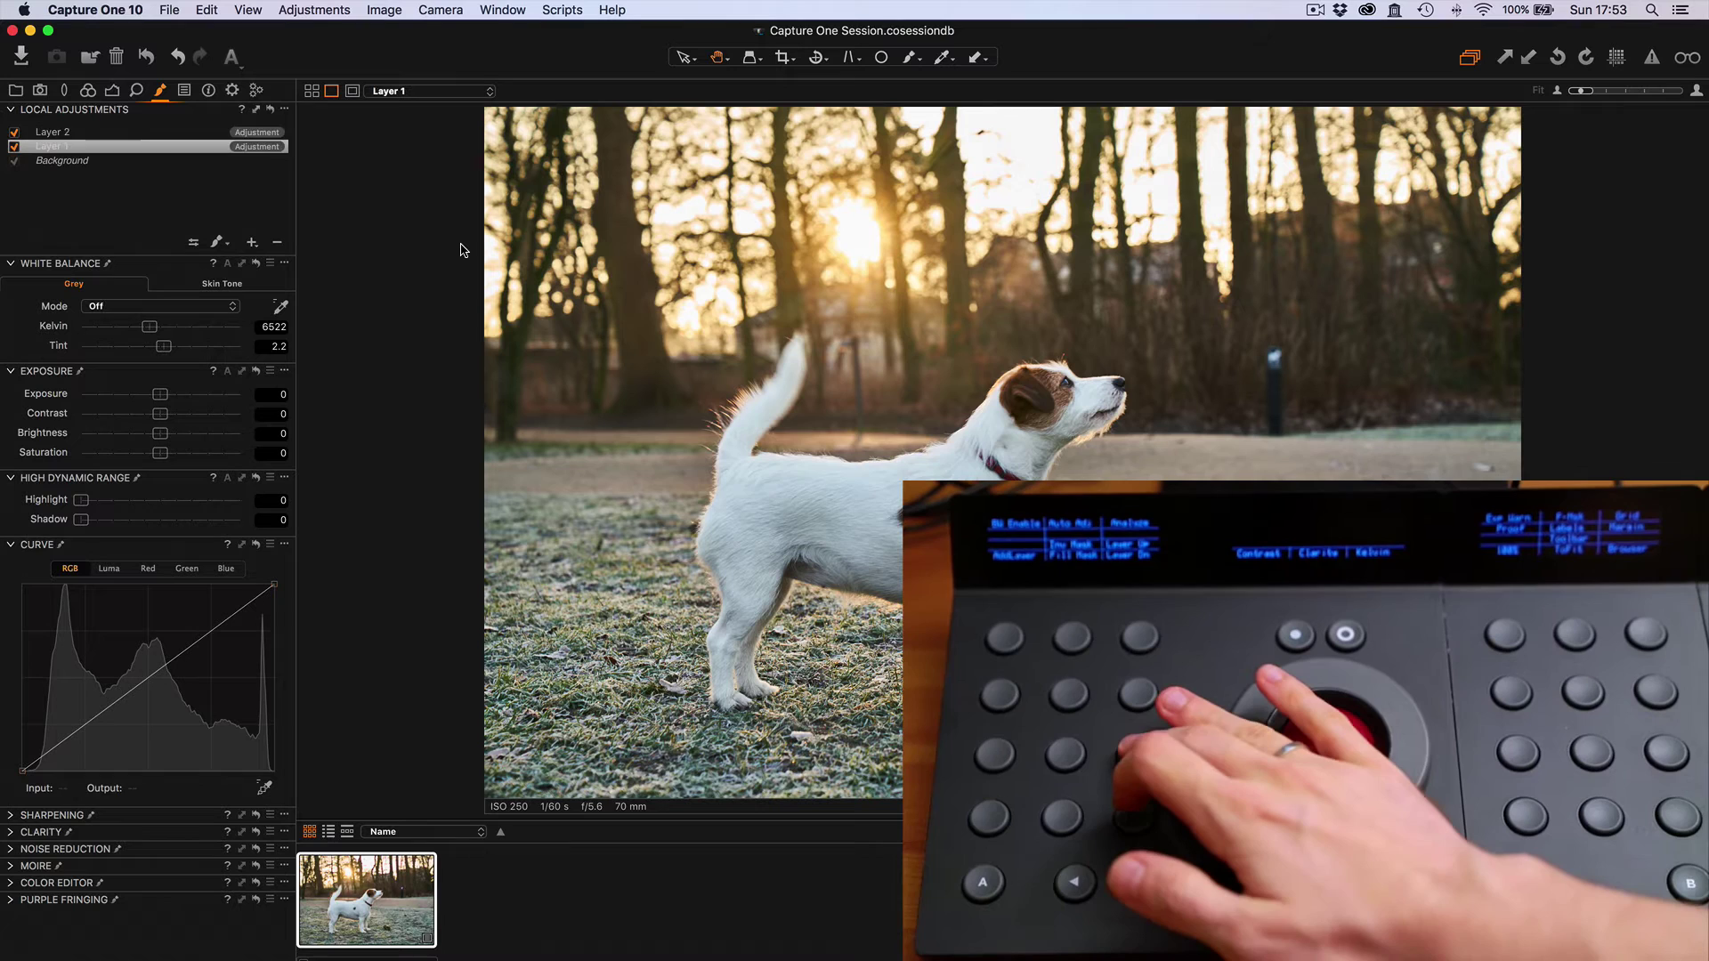
pyautogui.press('Up')
pyautogui.press('Down')
pyautogui.press('Up')
pyautogui.press('Down')
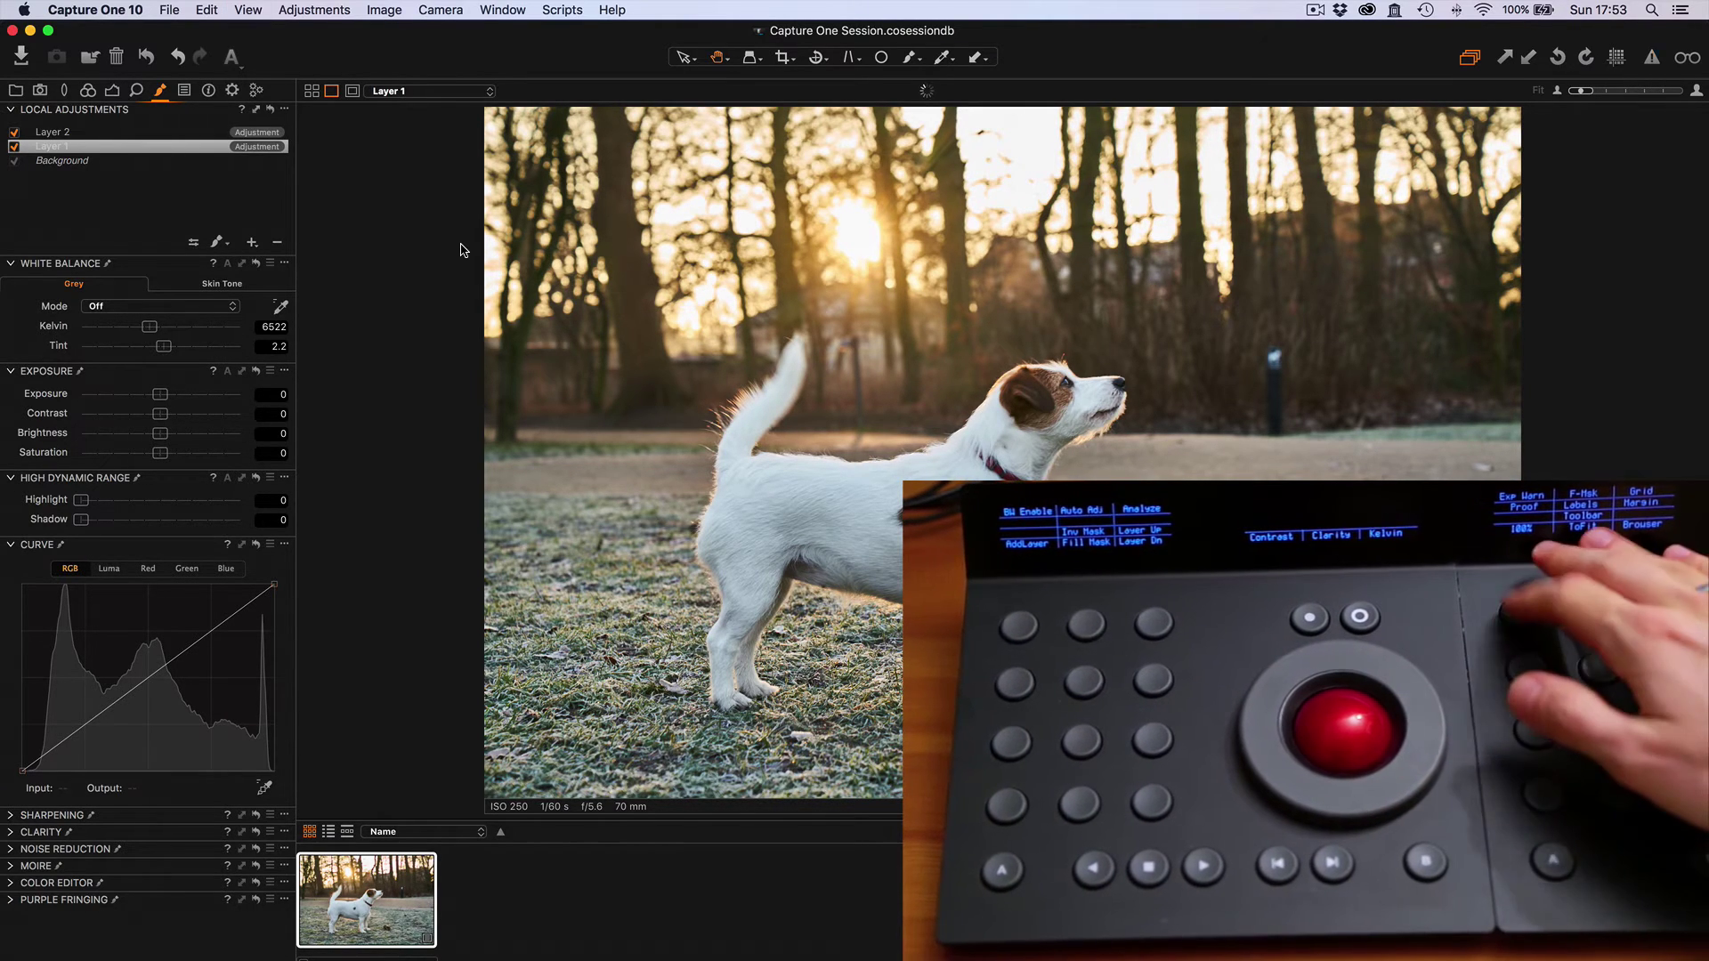
# - Briefly show and hide the exposure warning, then the focus mask
pyautogui.press('super+e')
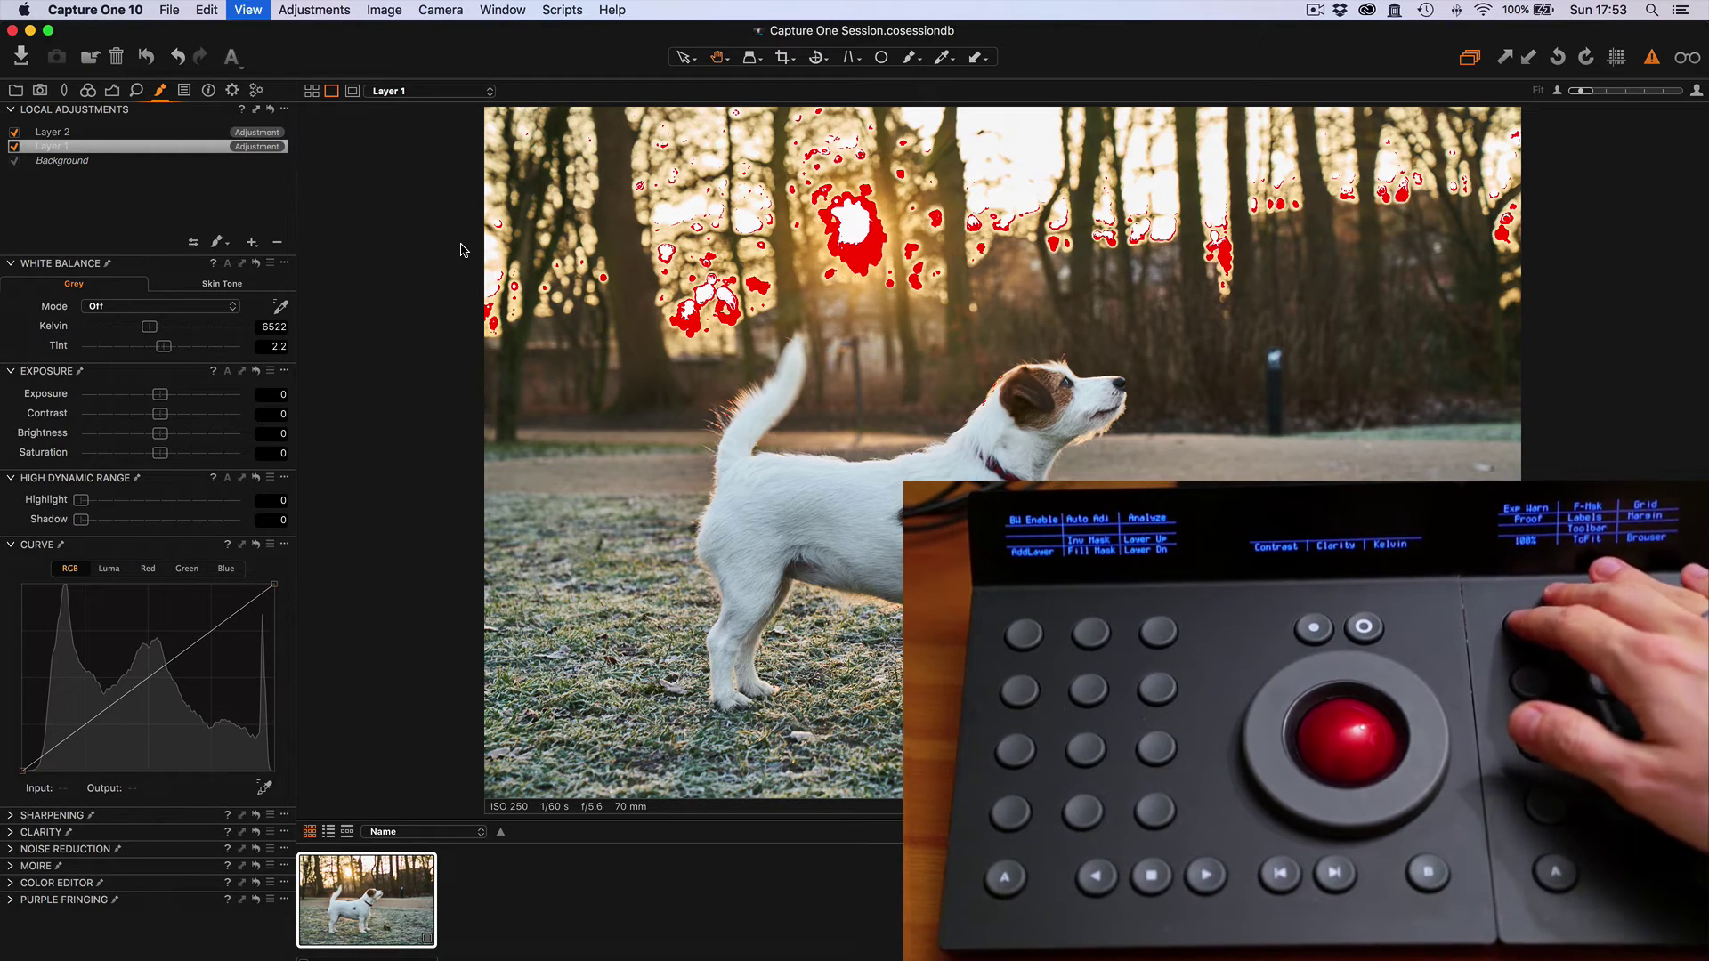
pyautogui.press('super+e')
pyautogui.press('shift+super+m')
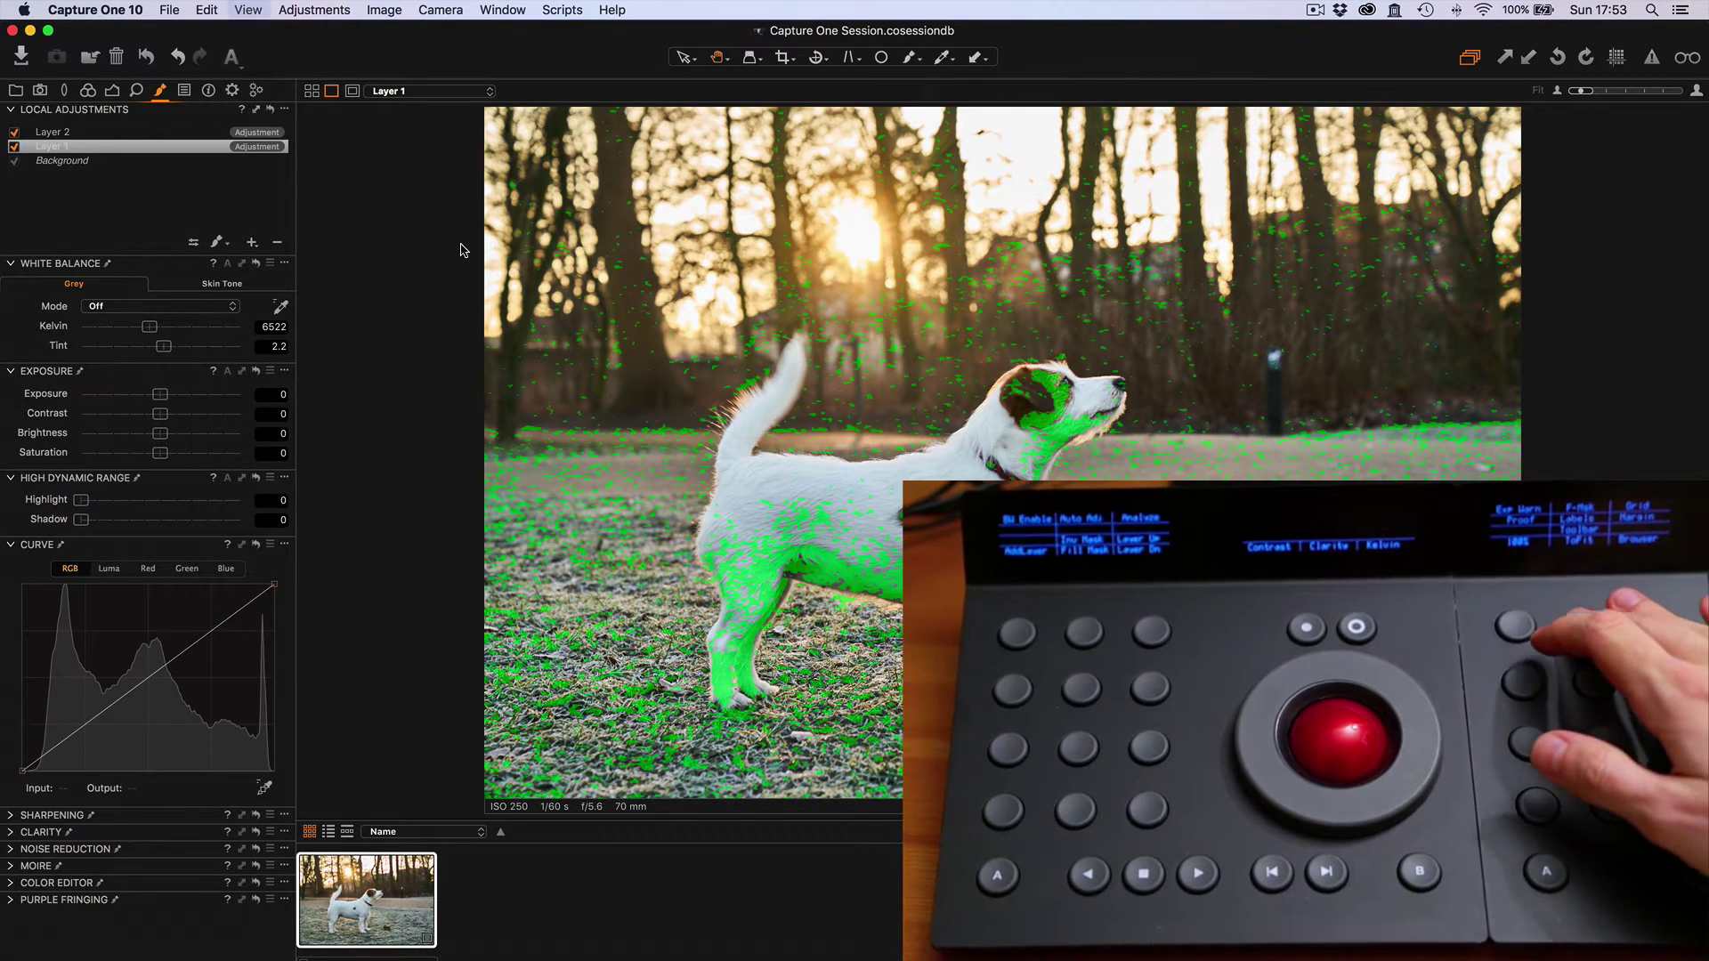
pyautogui.press('shift+super+m')
# - Toggle the dog photo between 100% and fit view several times, then hide and restore the toolbar
pyautogui.press('super+g')
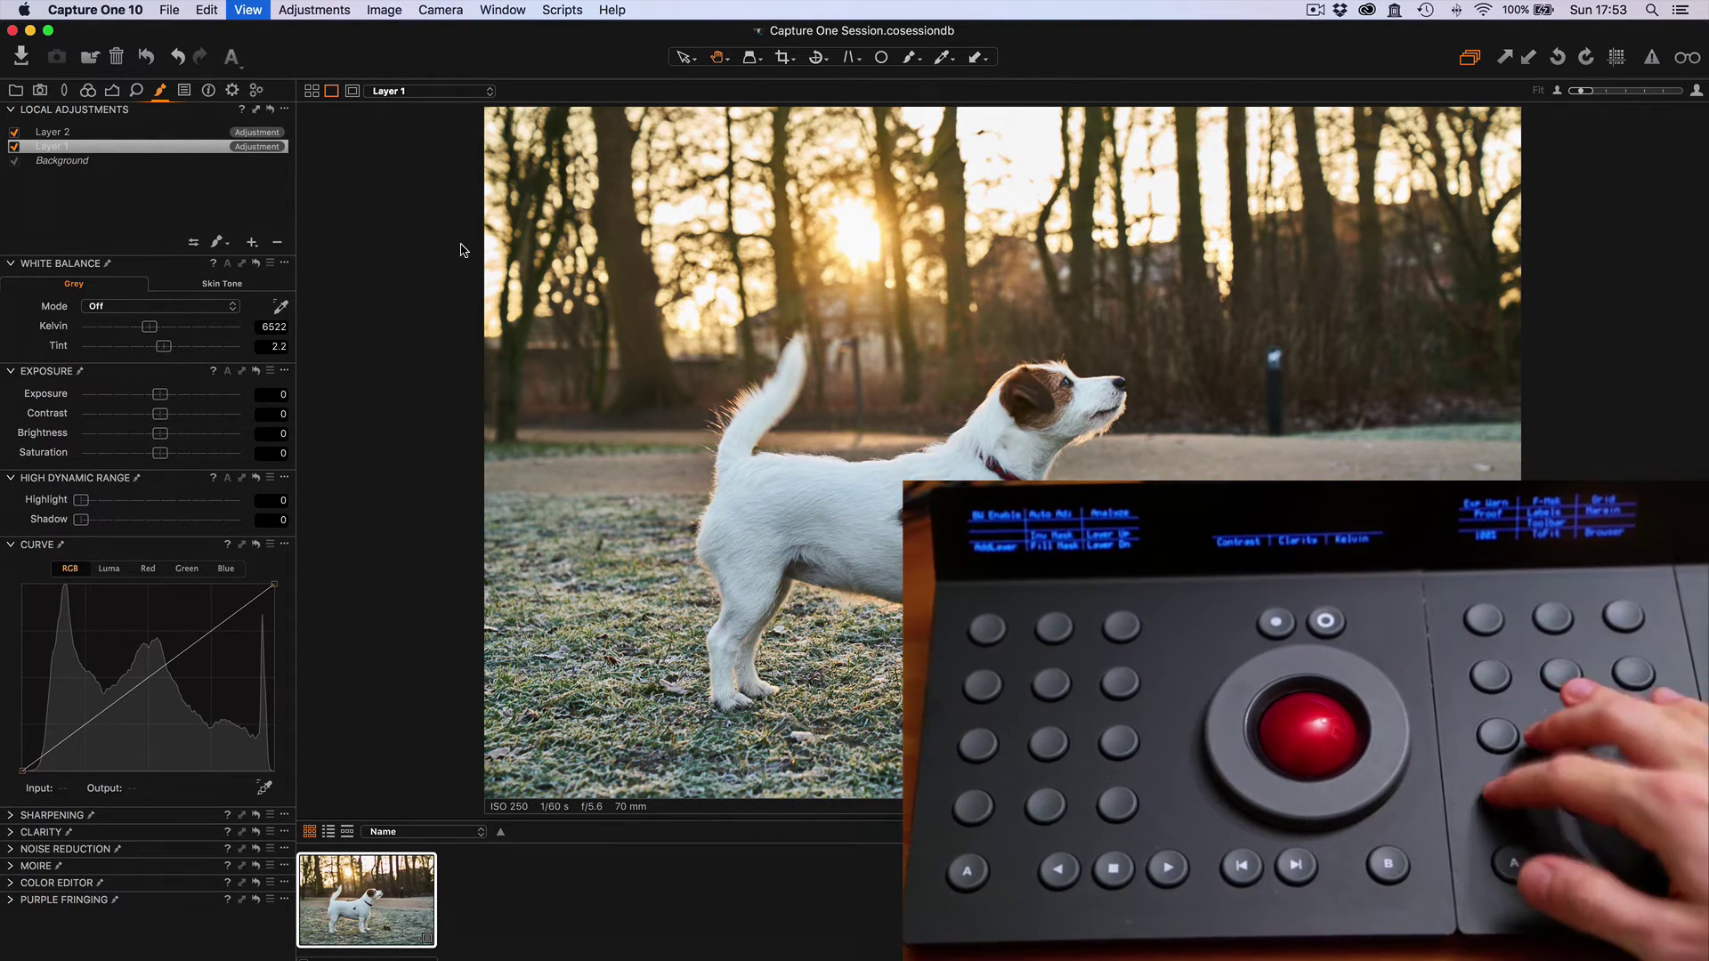
pyautogui.press('super+alt+0')
pyautogui.press('super+0')
pyautogui.press('super+alt+0')
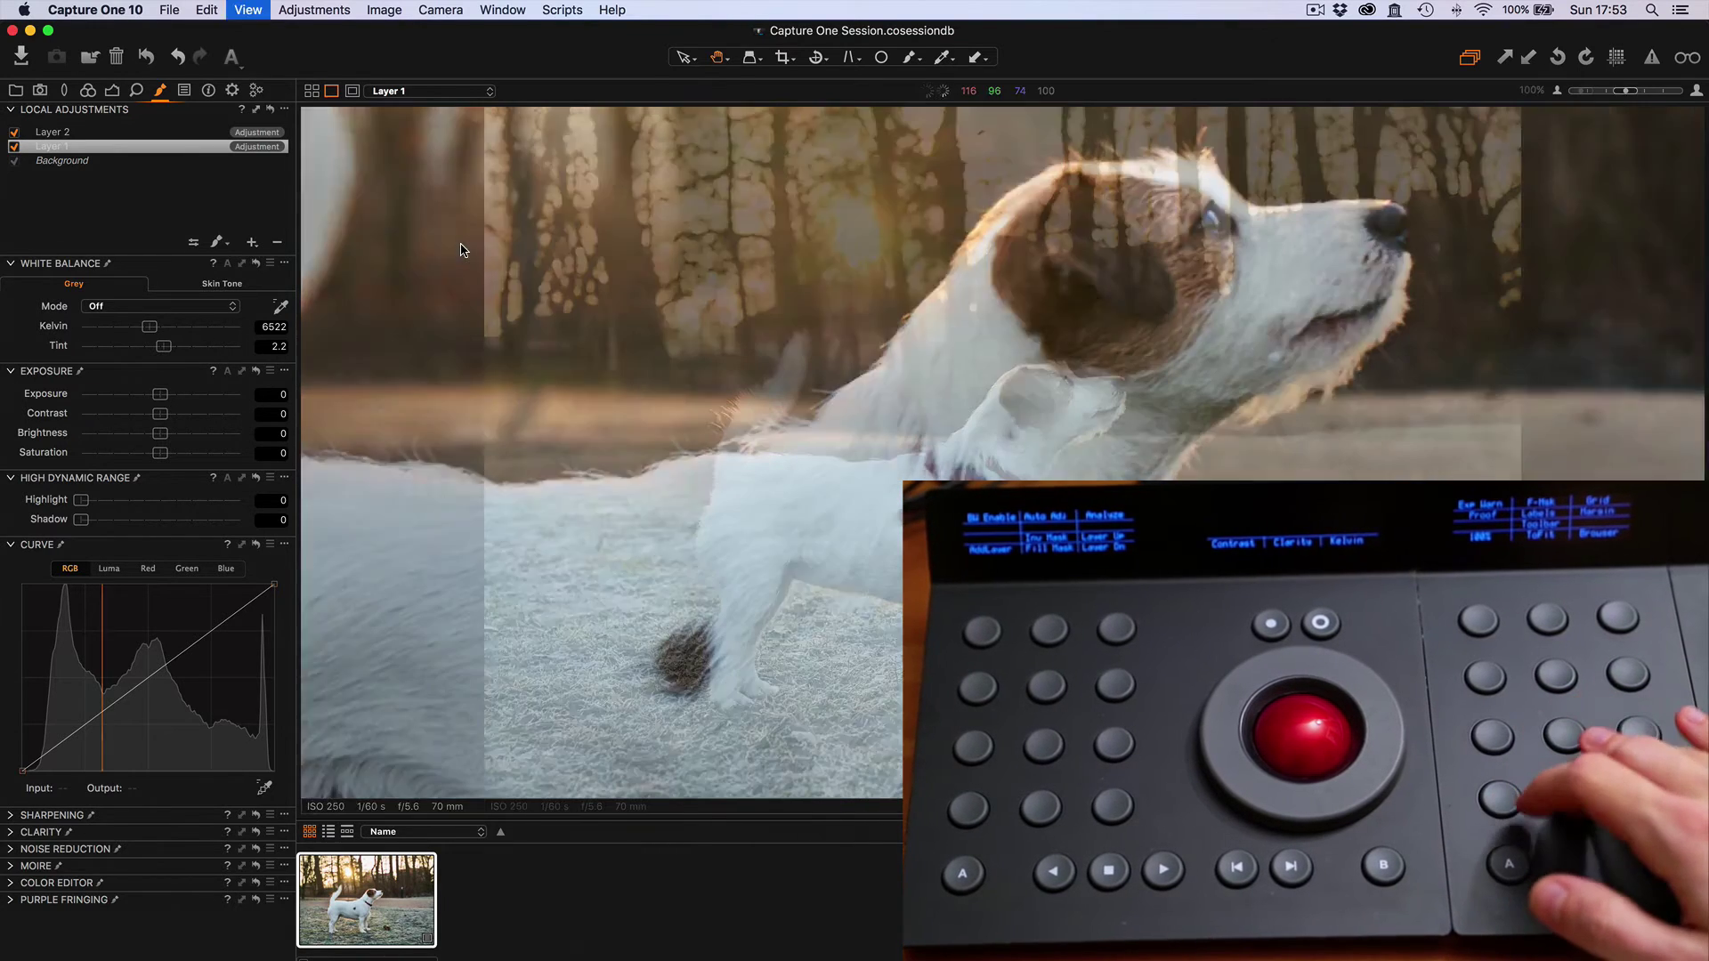
pyautogui.press('super+0')
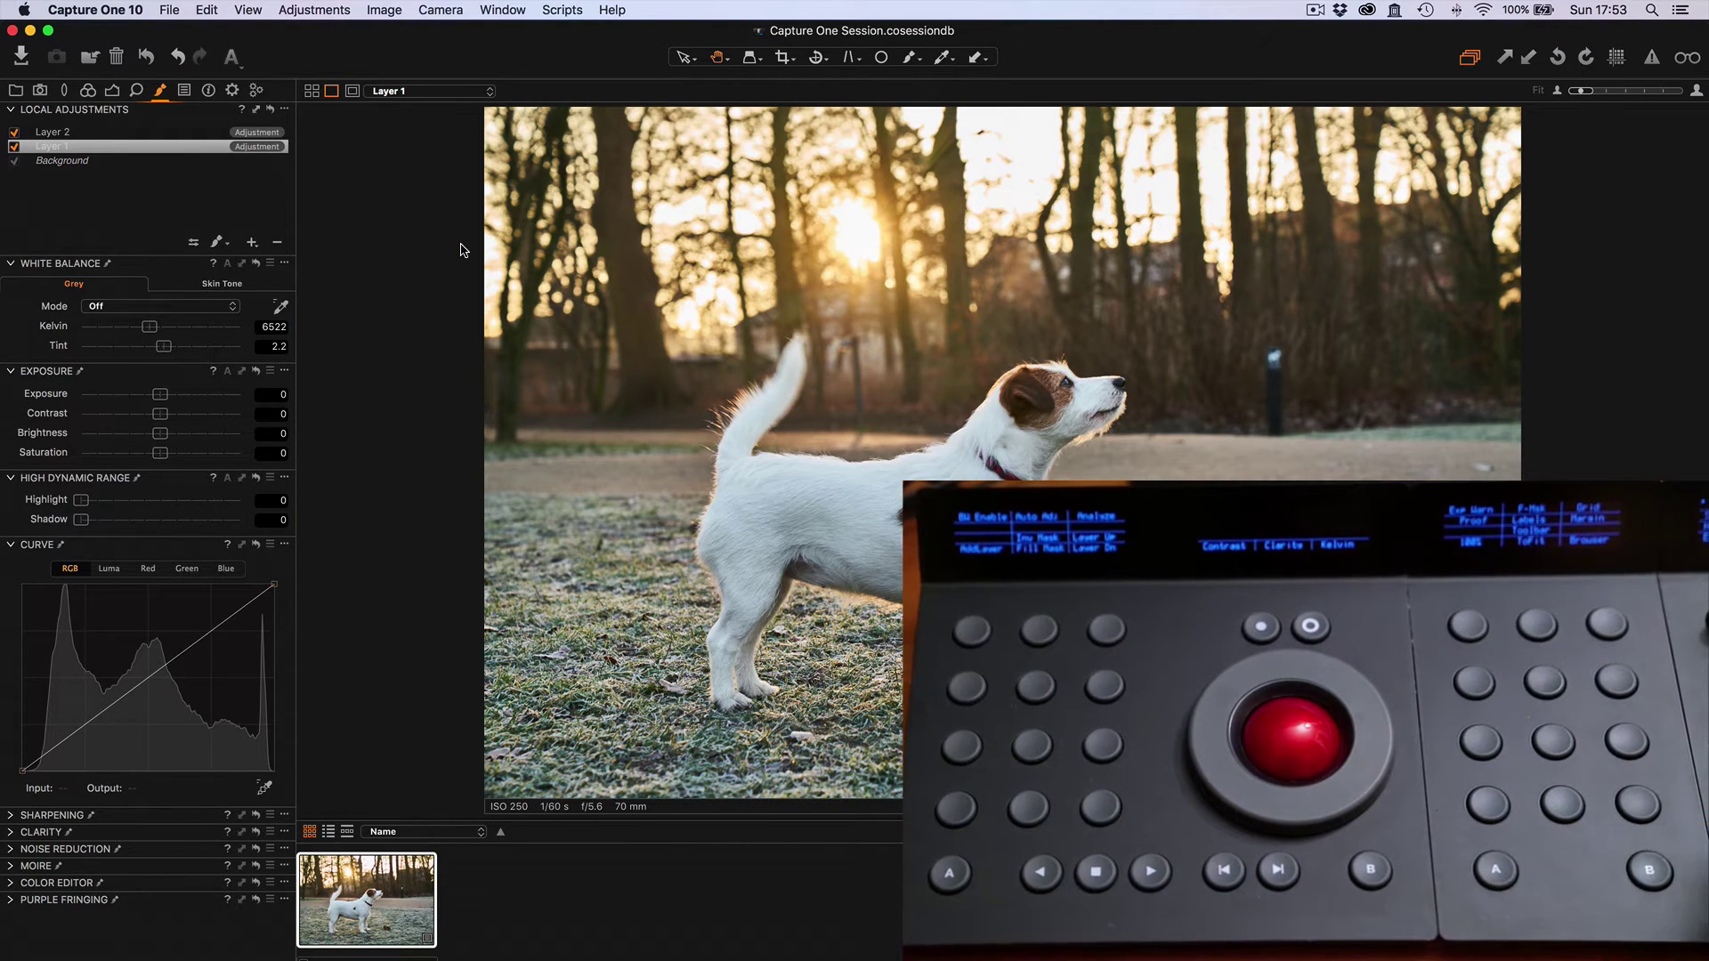
pyautogui.press('super+alt+0')
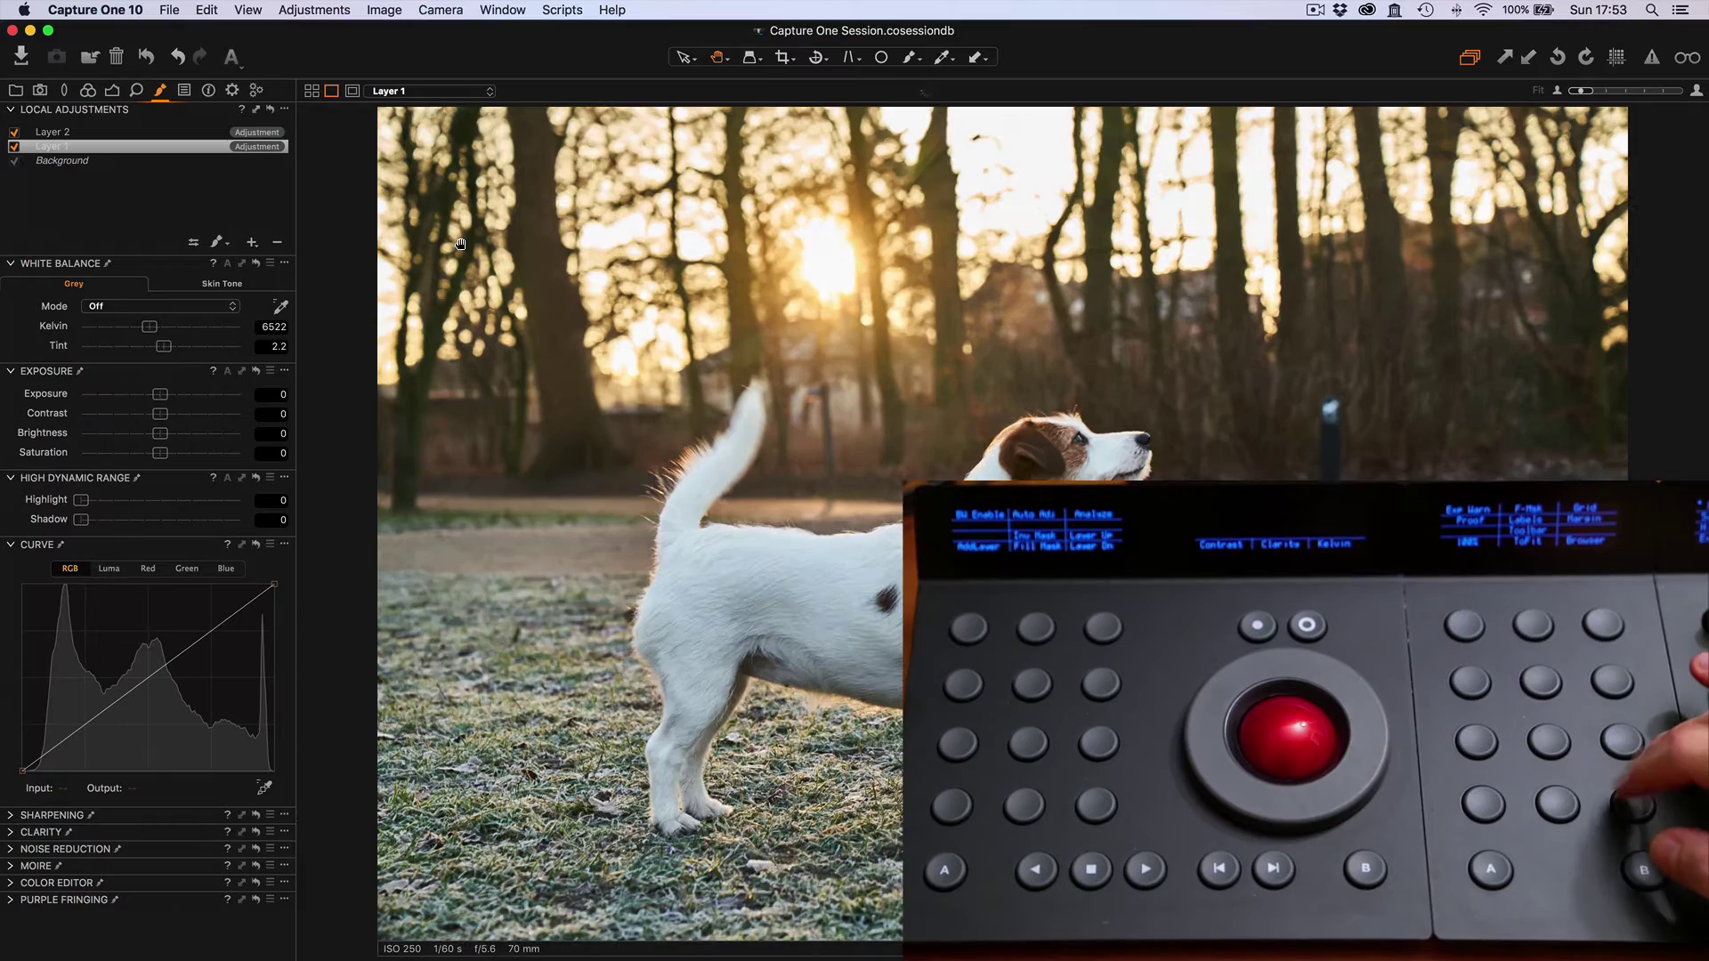
pyautogui.press('super+0')
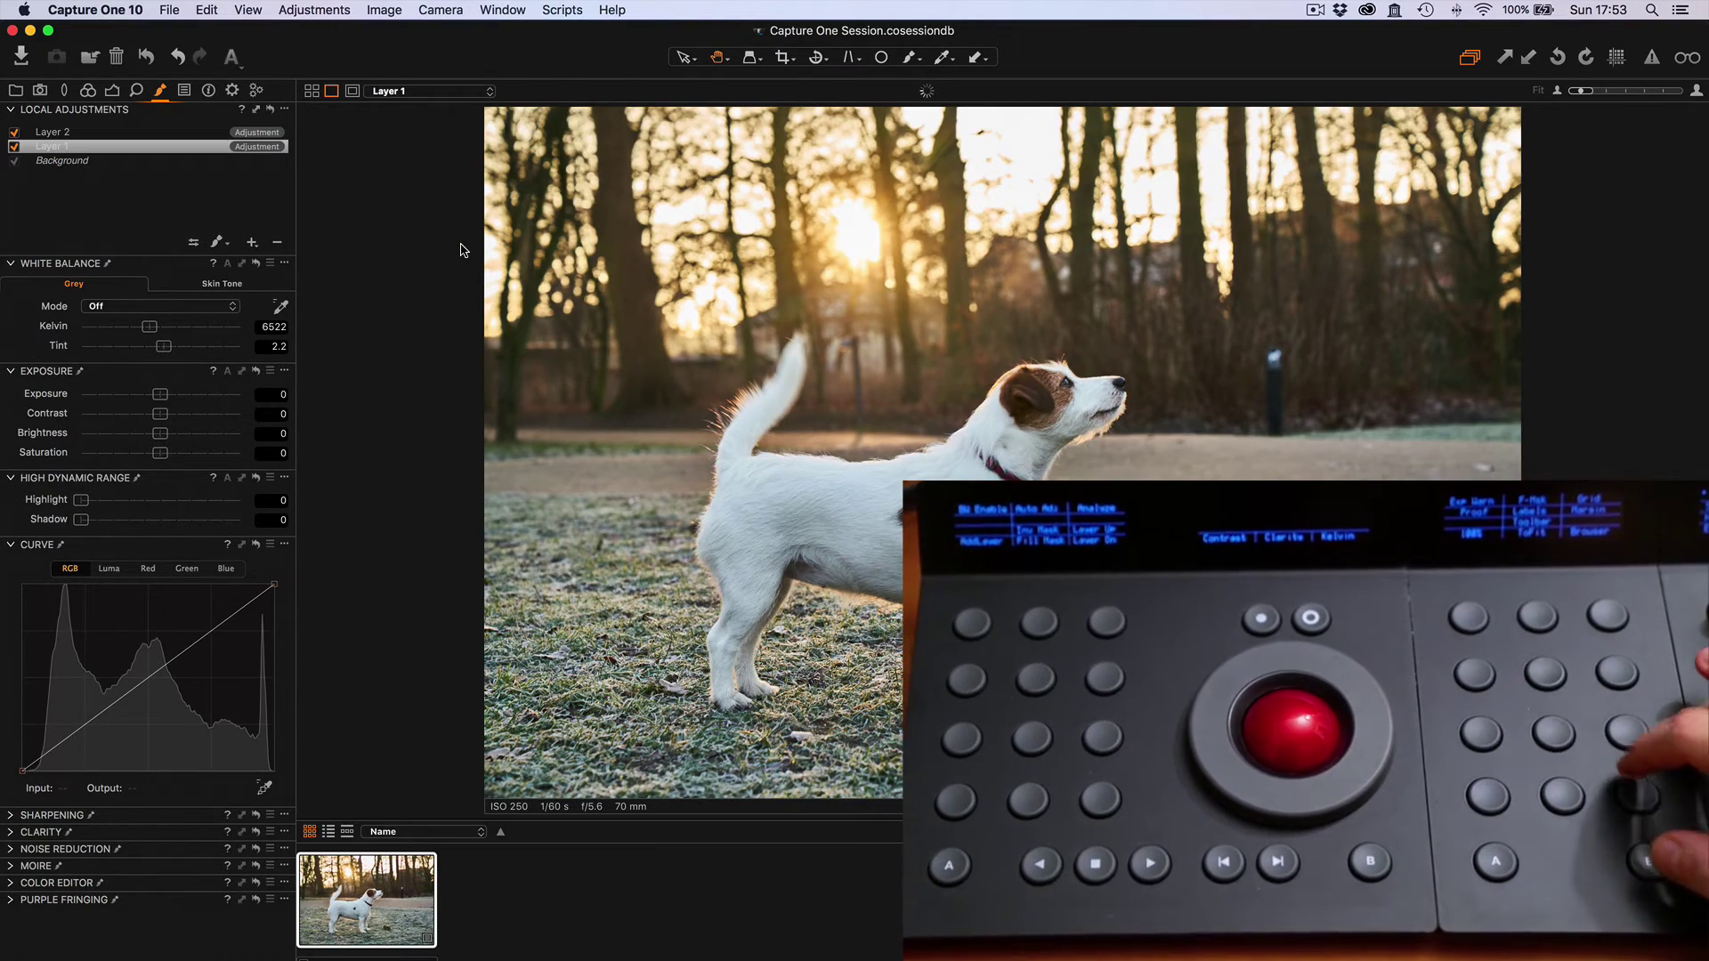
pyautogui.press('super+alt+t')
pyautogui.press('super+alt+t')
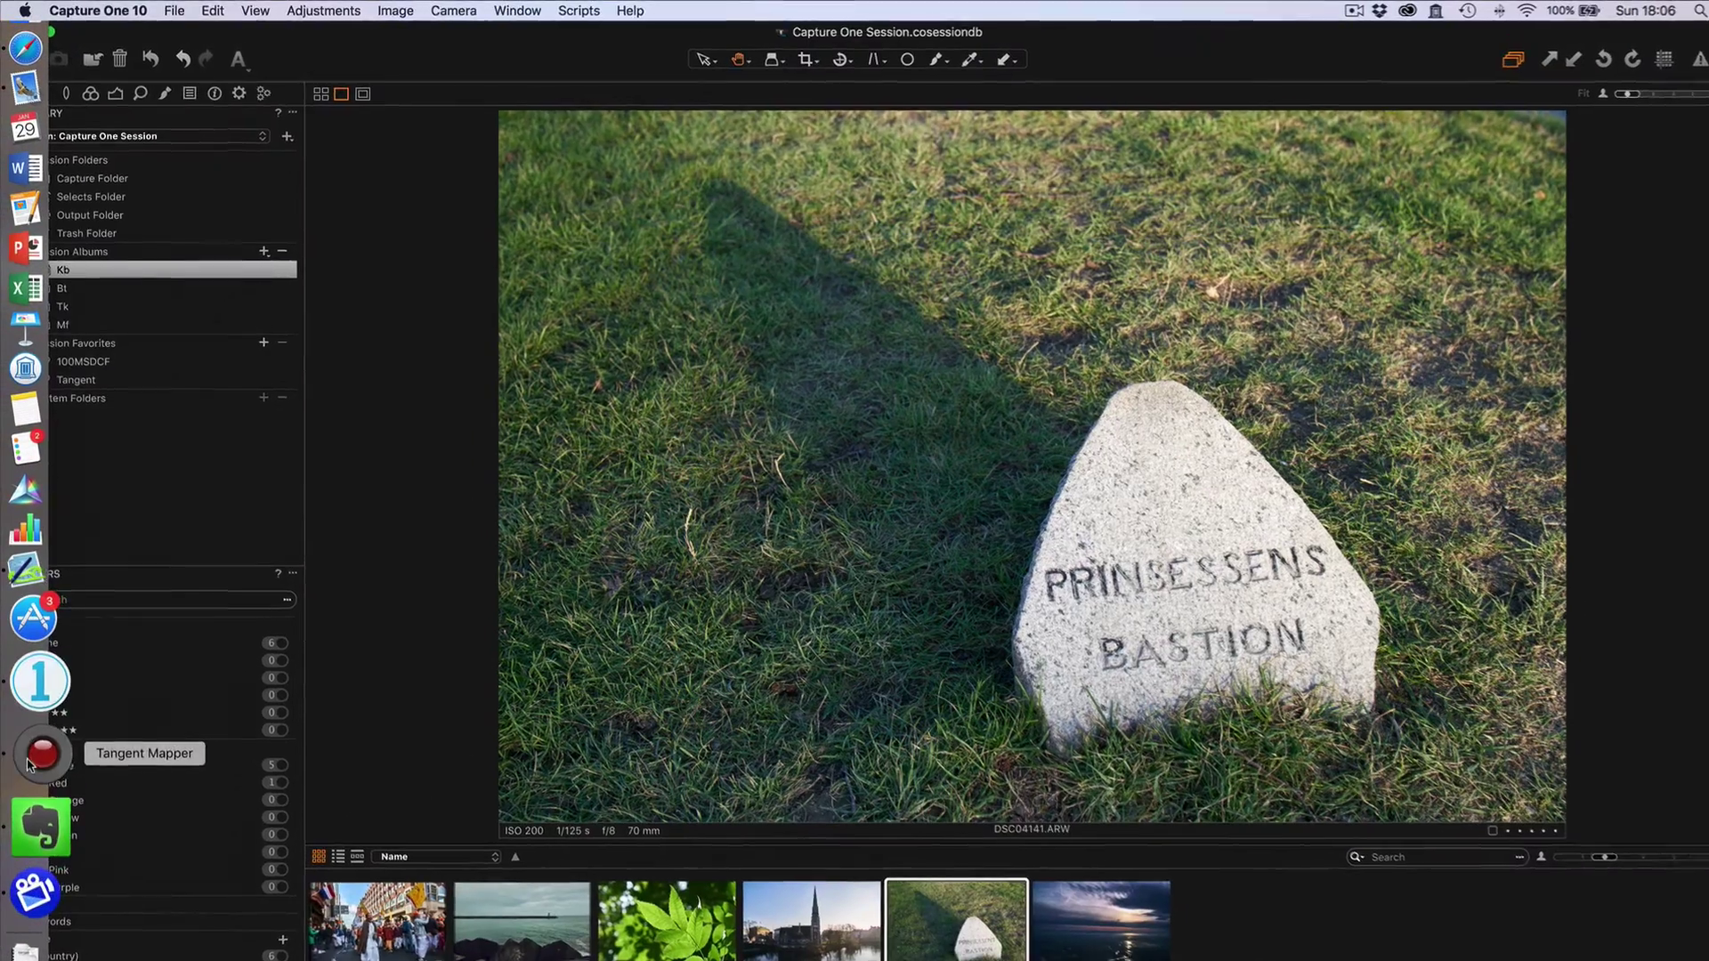
# - In Tangent Mapper, browse the shortcut categories for the Element-Bt Toggle Recipe Proofing button without changing it
pyautogui.click(40, 781)
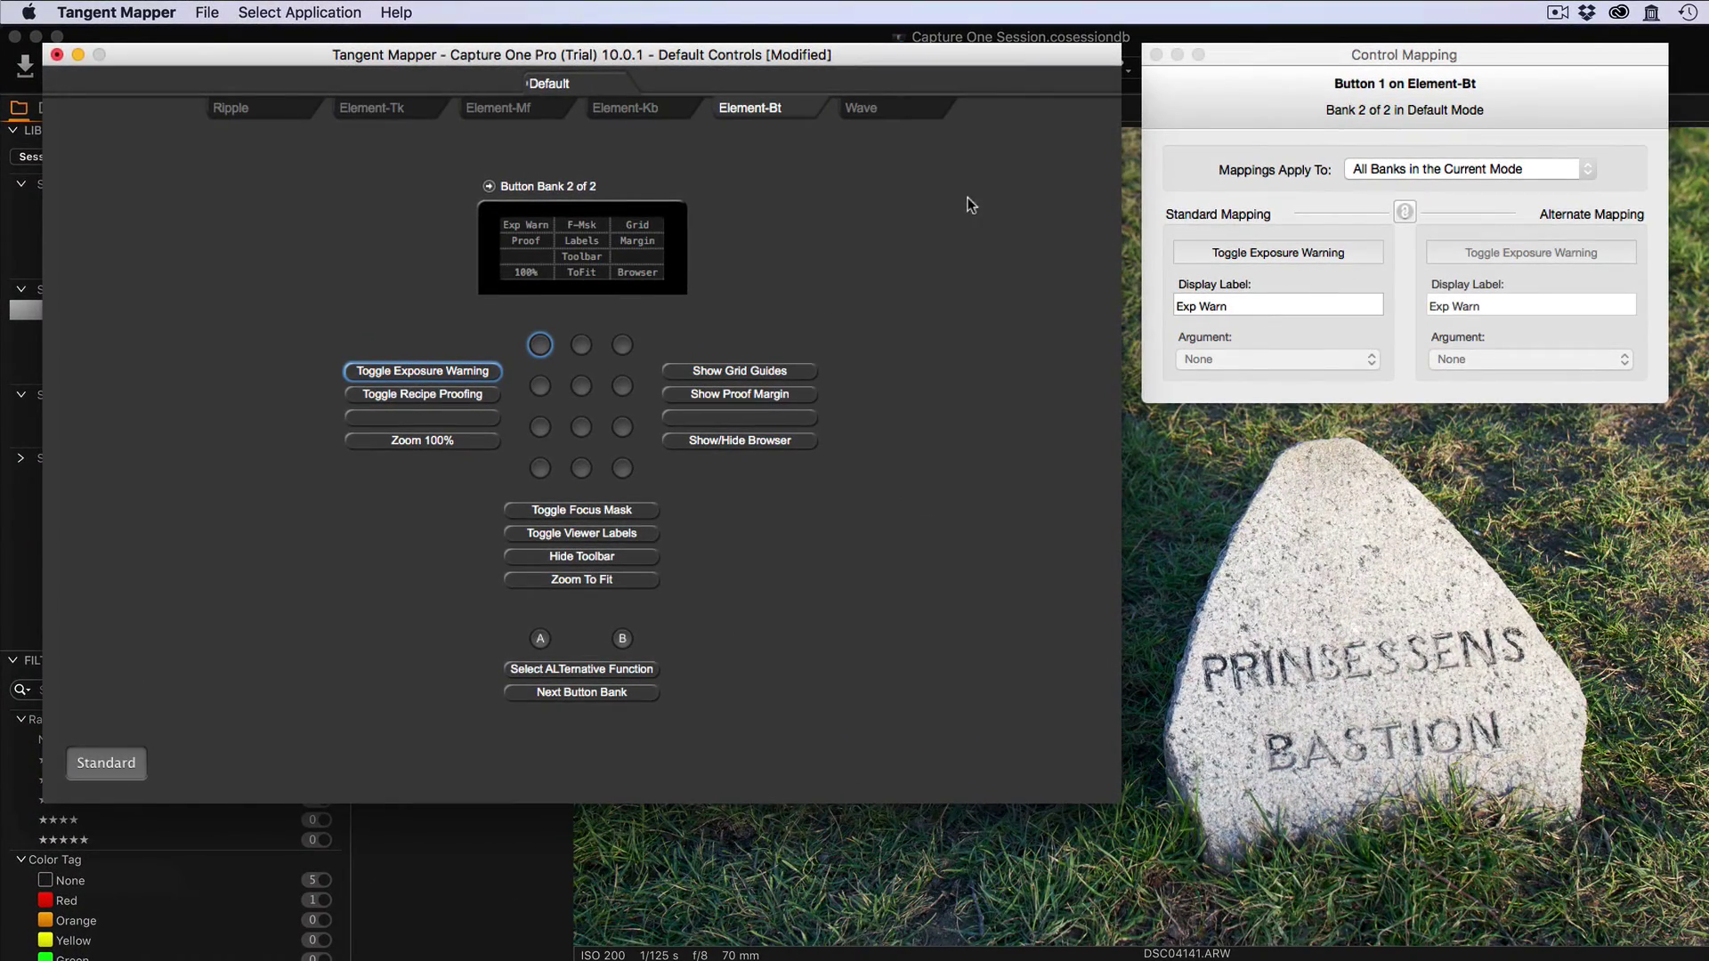
pyautogui.click(466, 394)
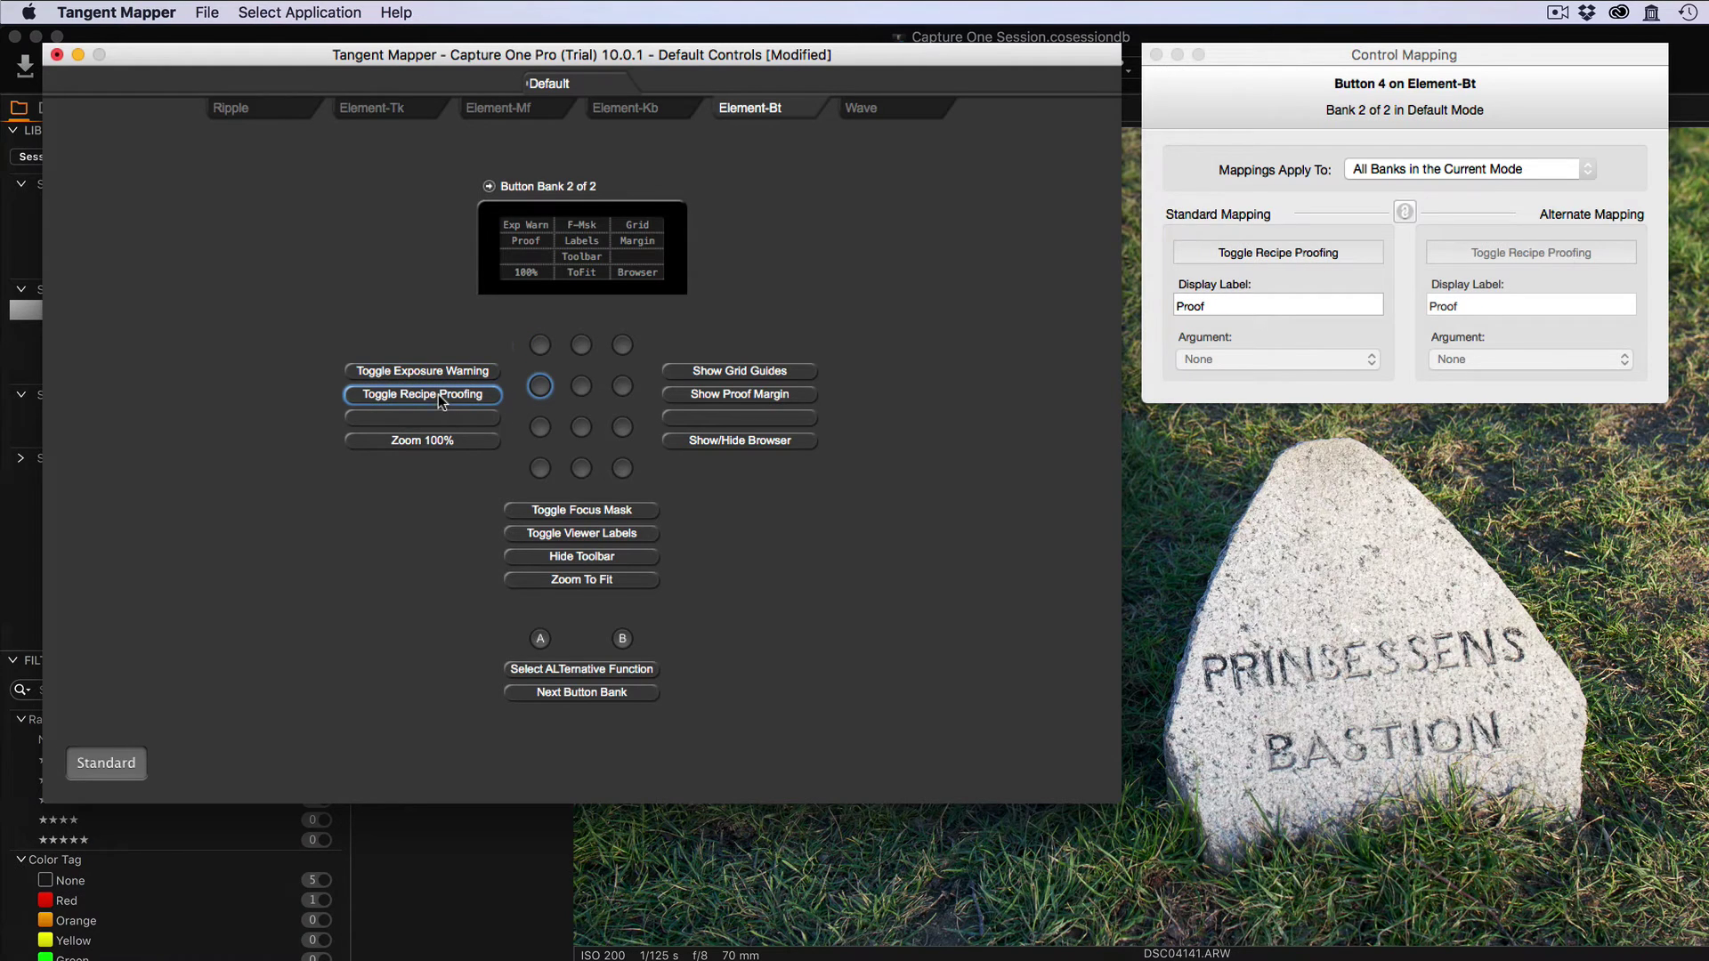
pyautogui.click(1306, 255)
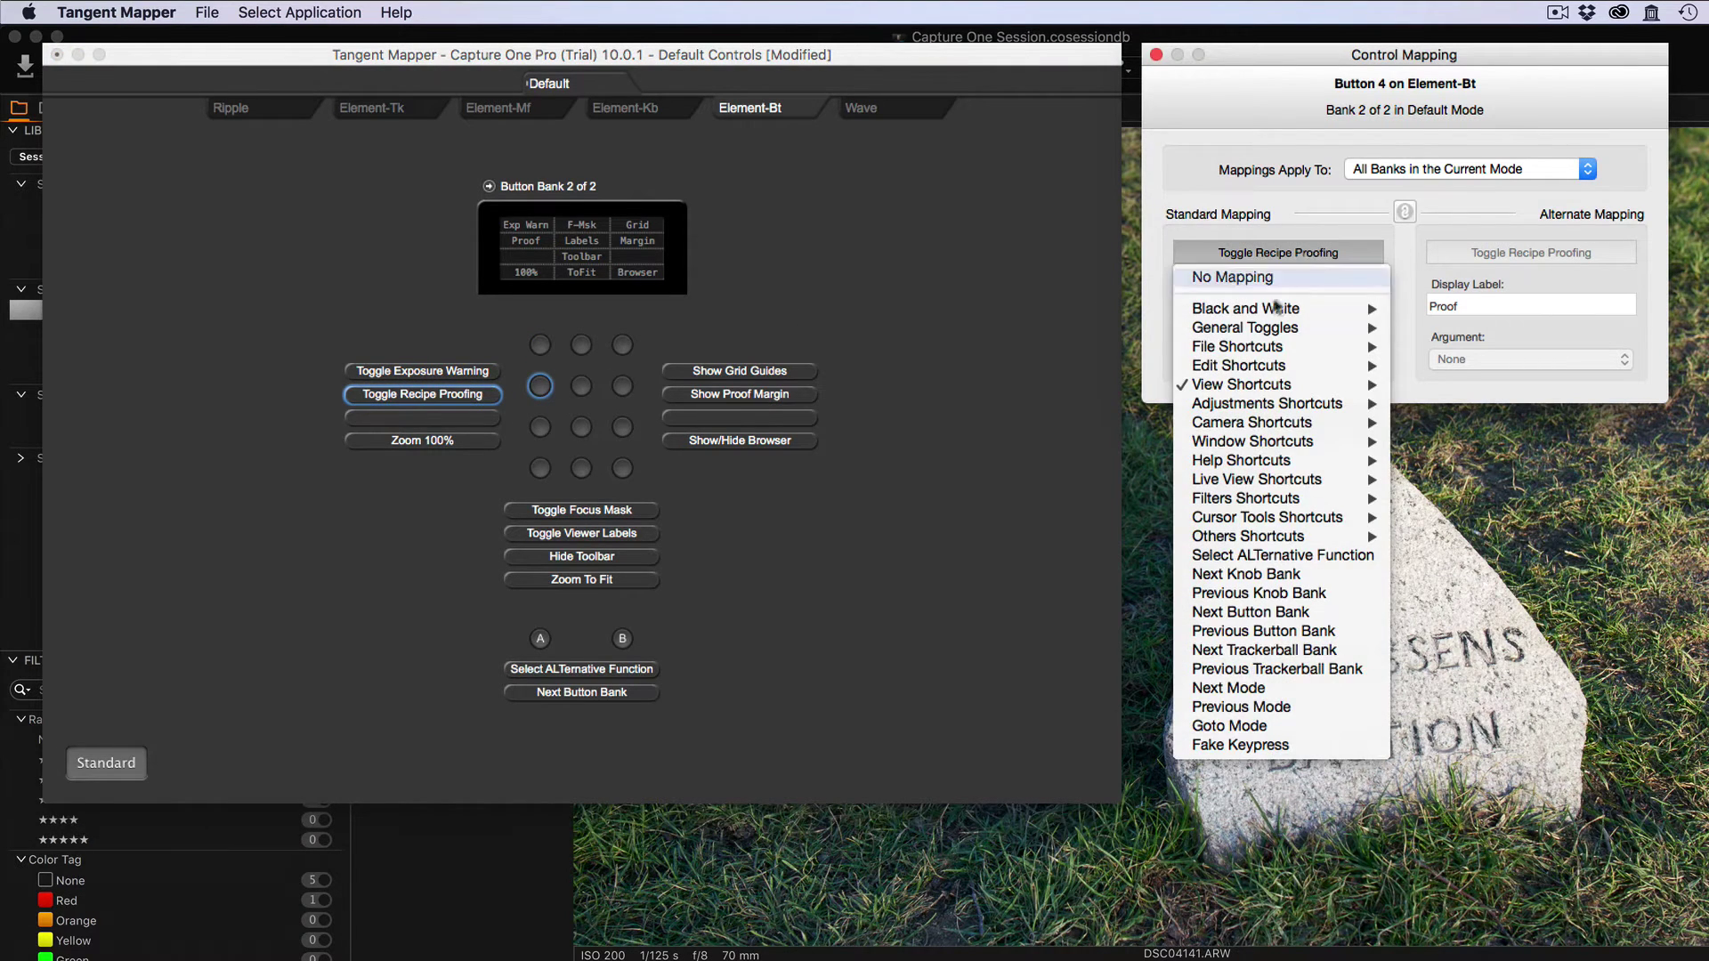
pyautogui.moveTo(1235, 347)
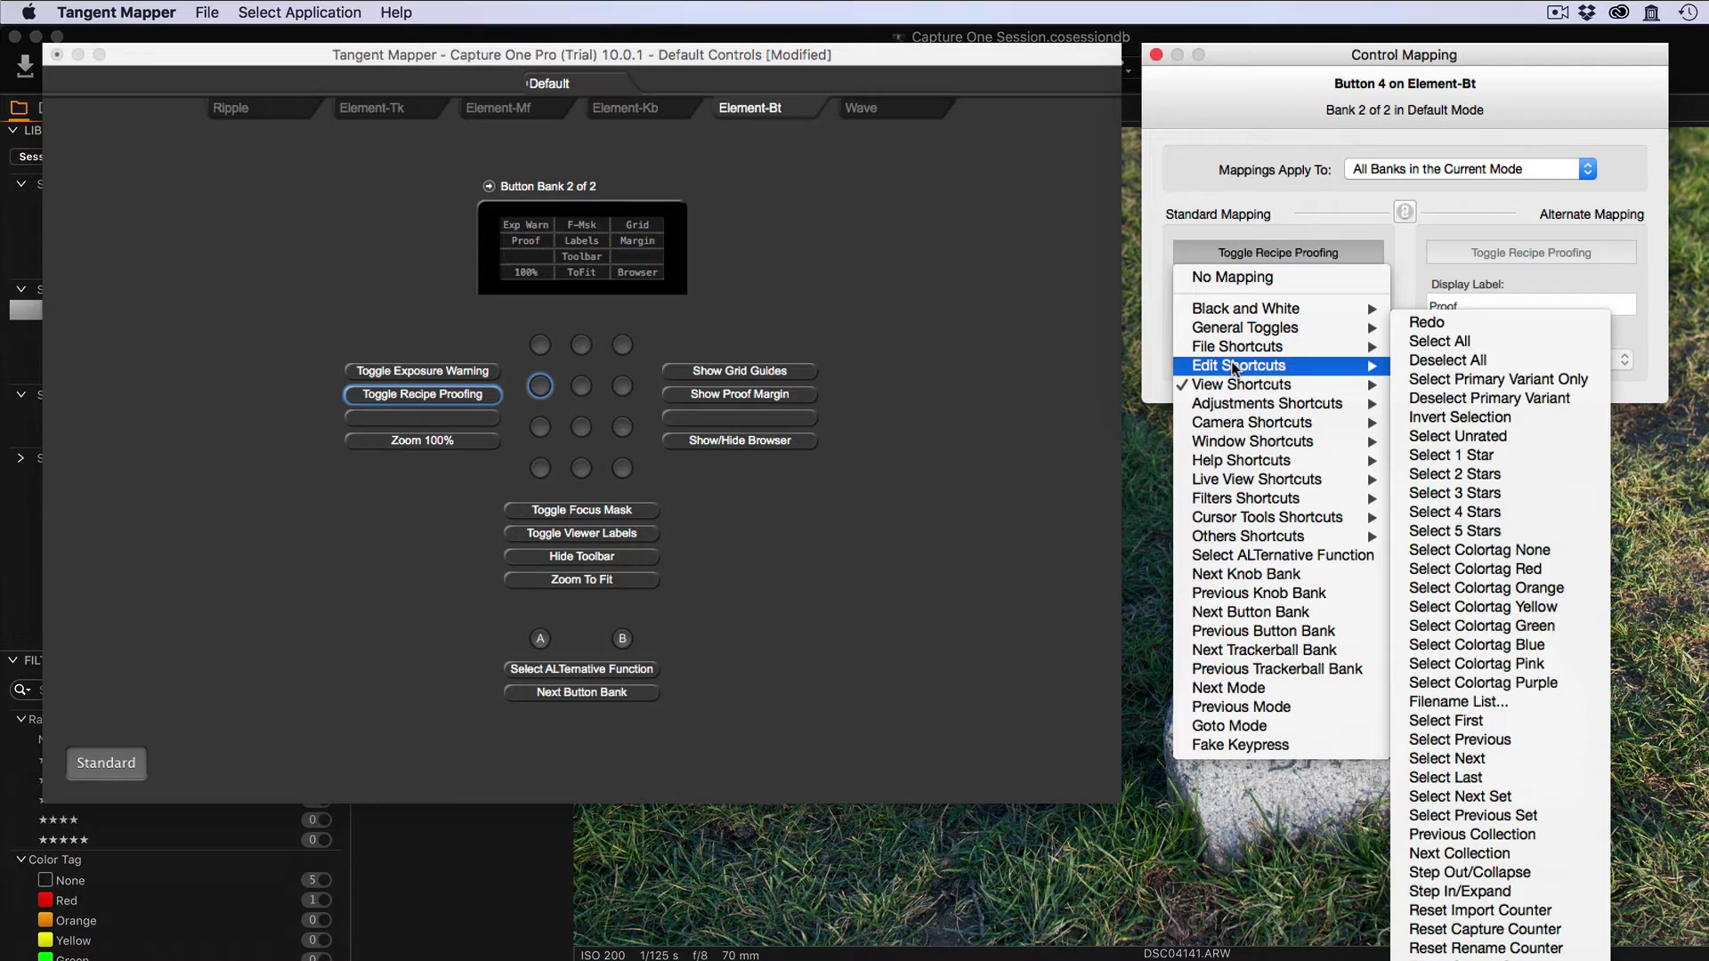
pyautogui.moveTo(1225, 431)
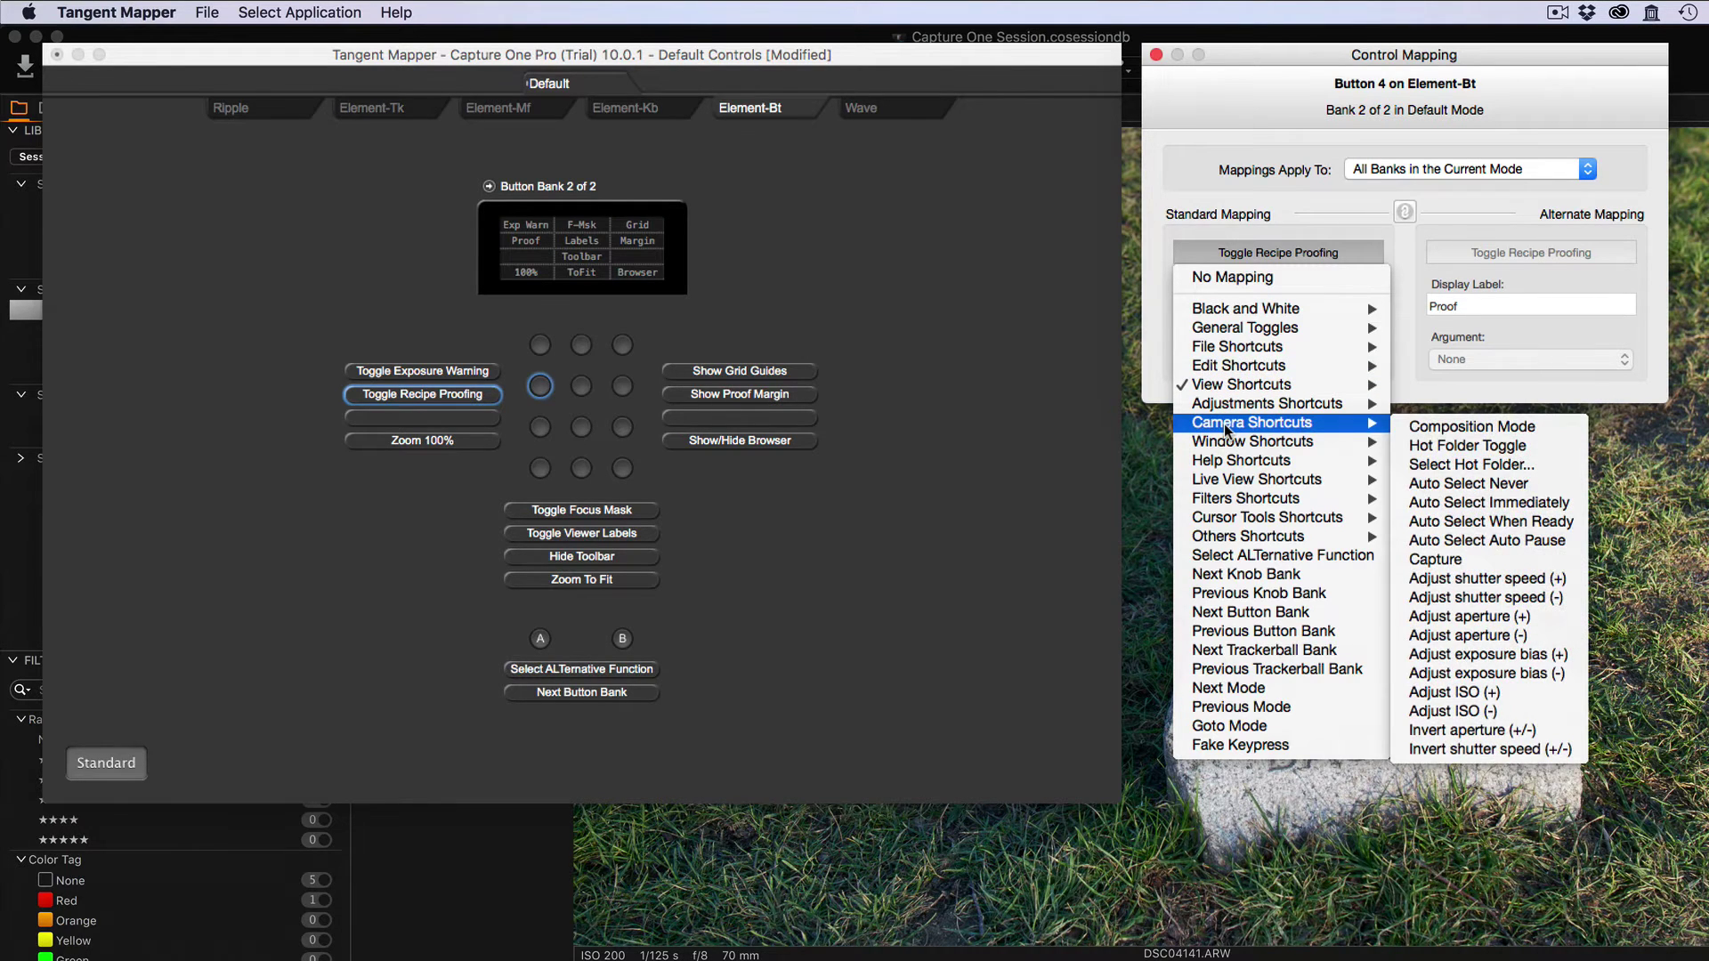
pyautogui.moveTo(1219, 501)
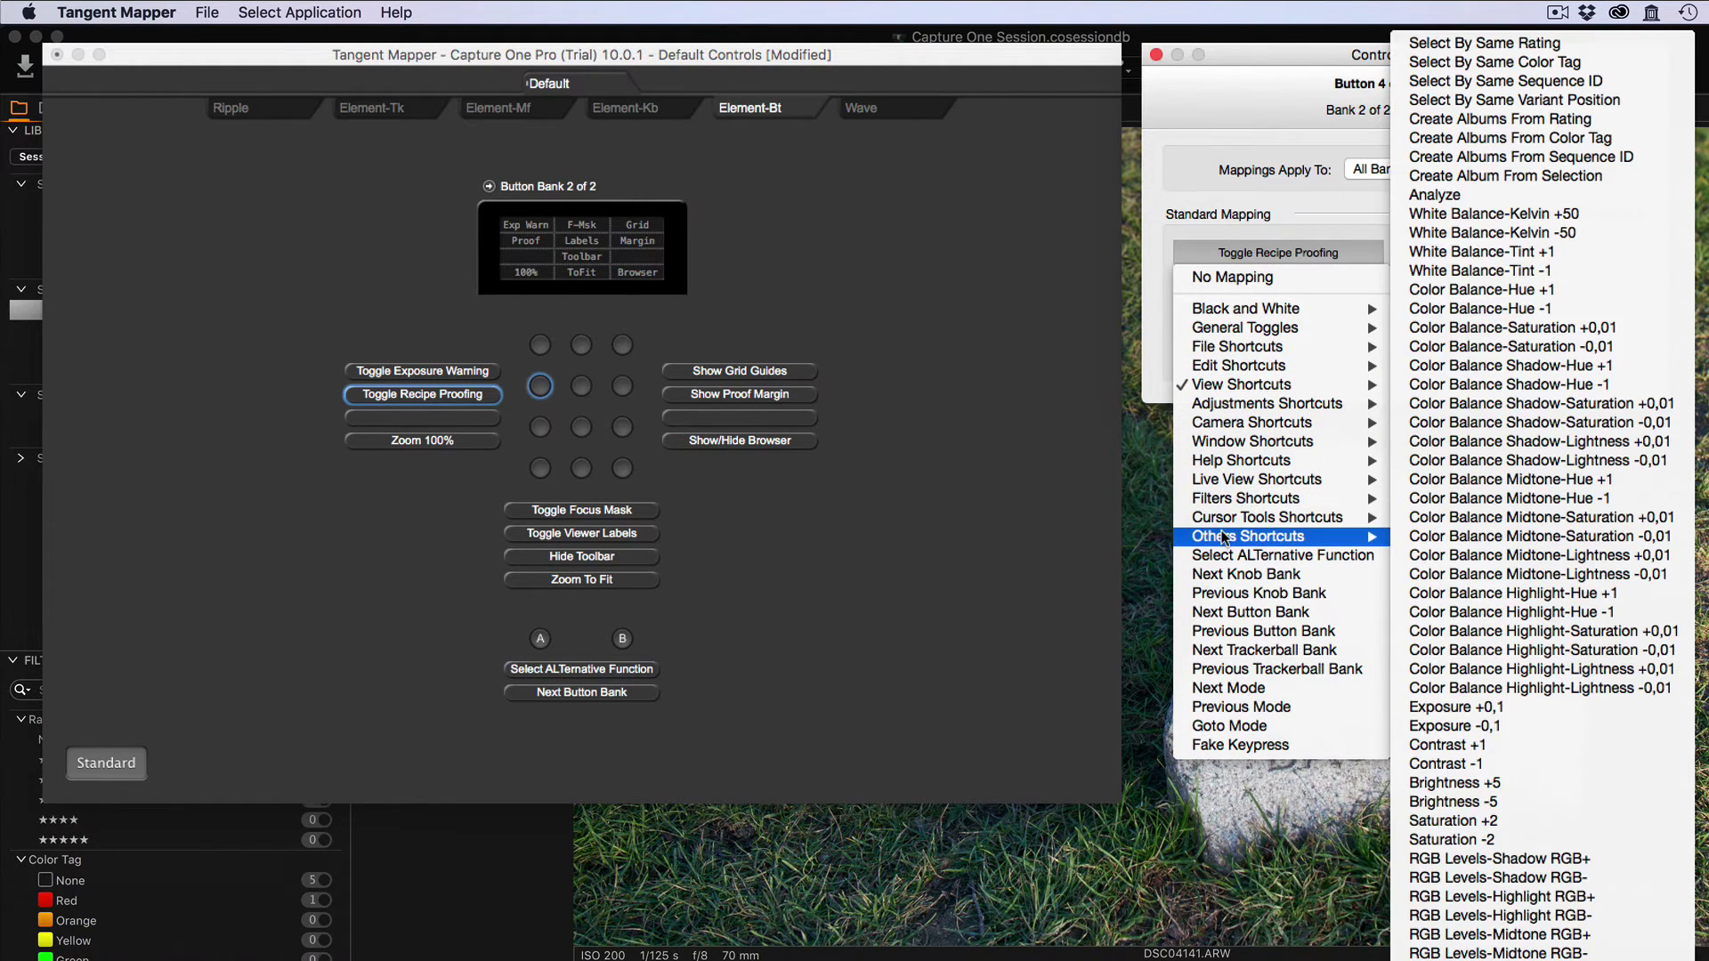
pyautogui.click(913, 474)
# - Review the adjustment choices for the Element-Kb Brush Size knob, leaving it unchanged
pyautogui.click(628, 104)
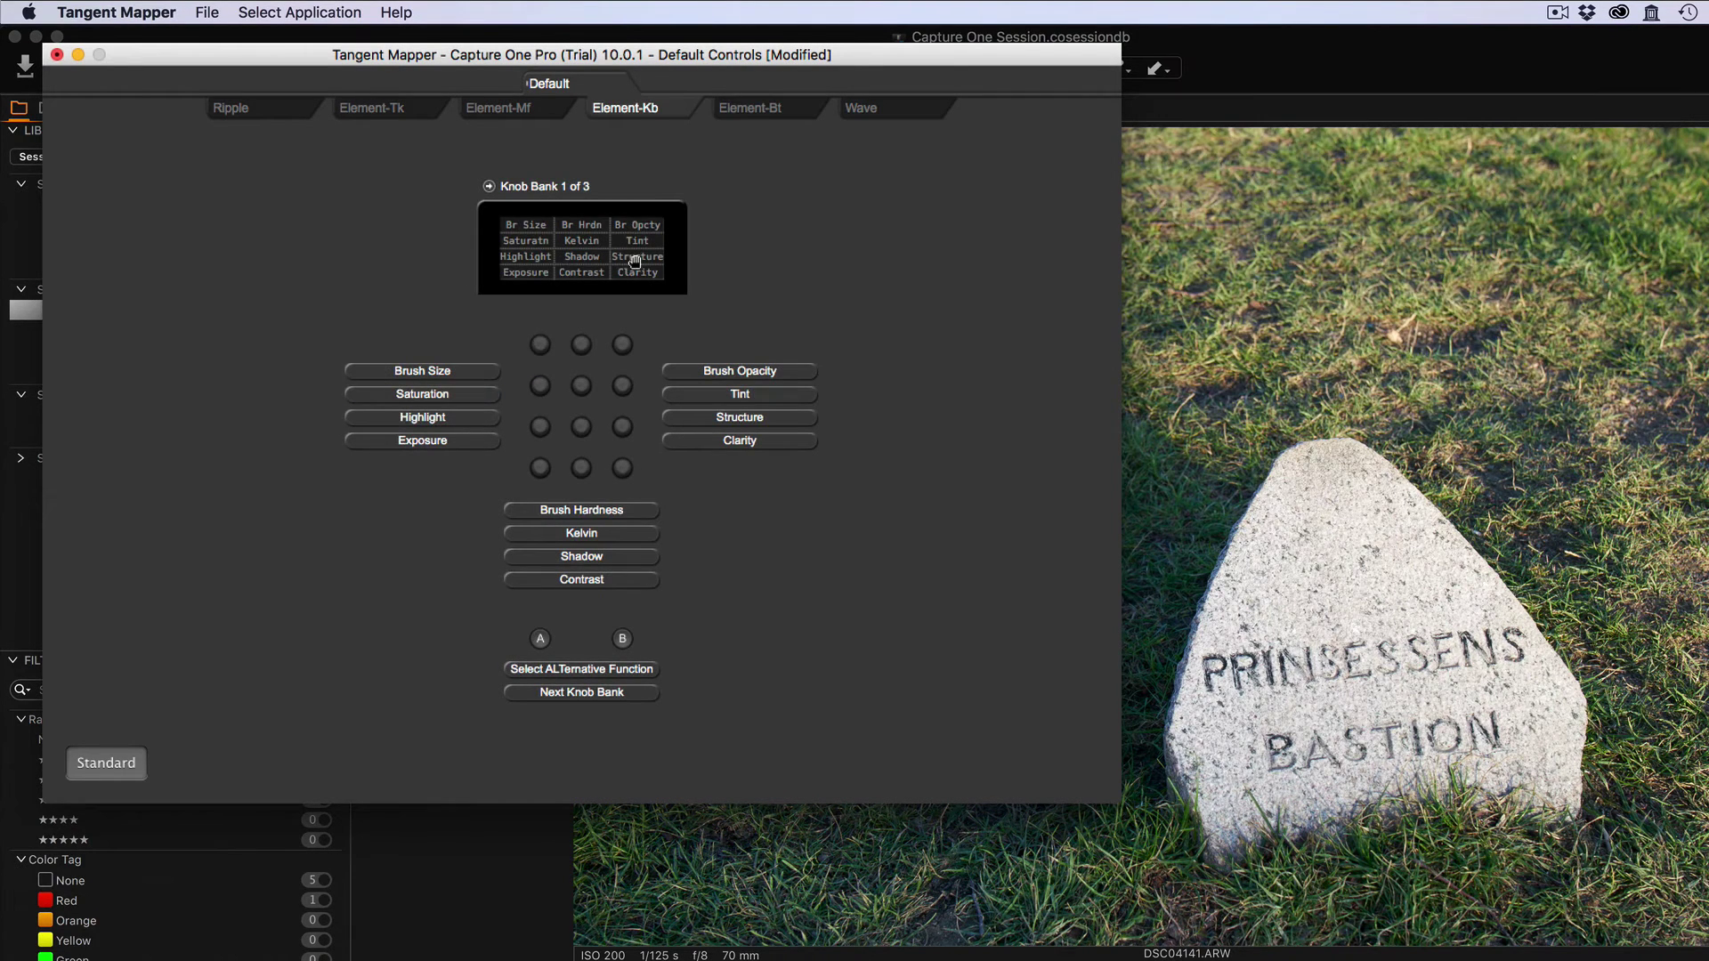
pyautogui.click(465, 373)
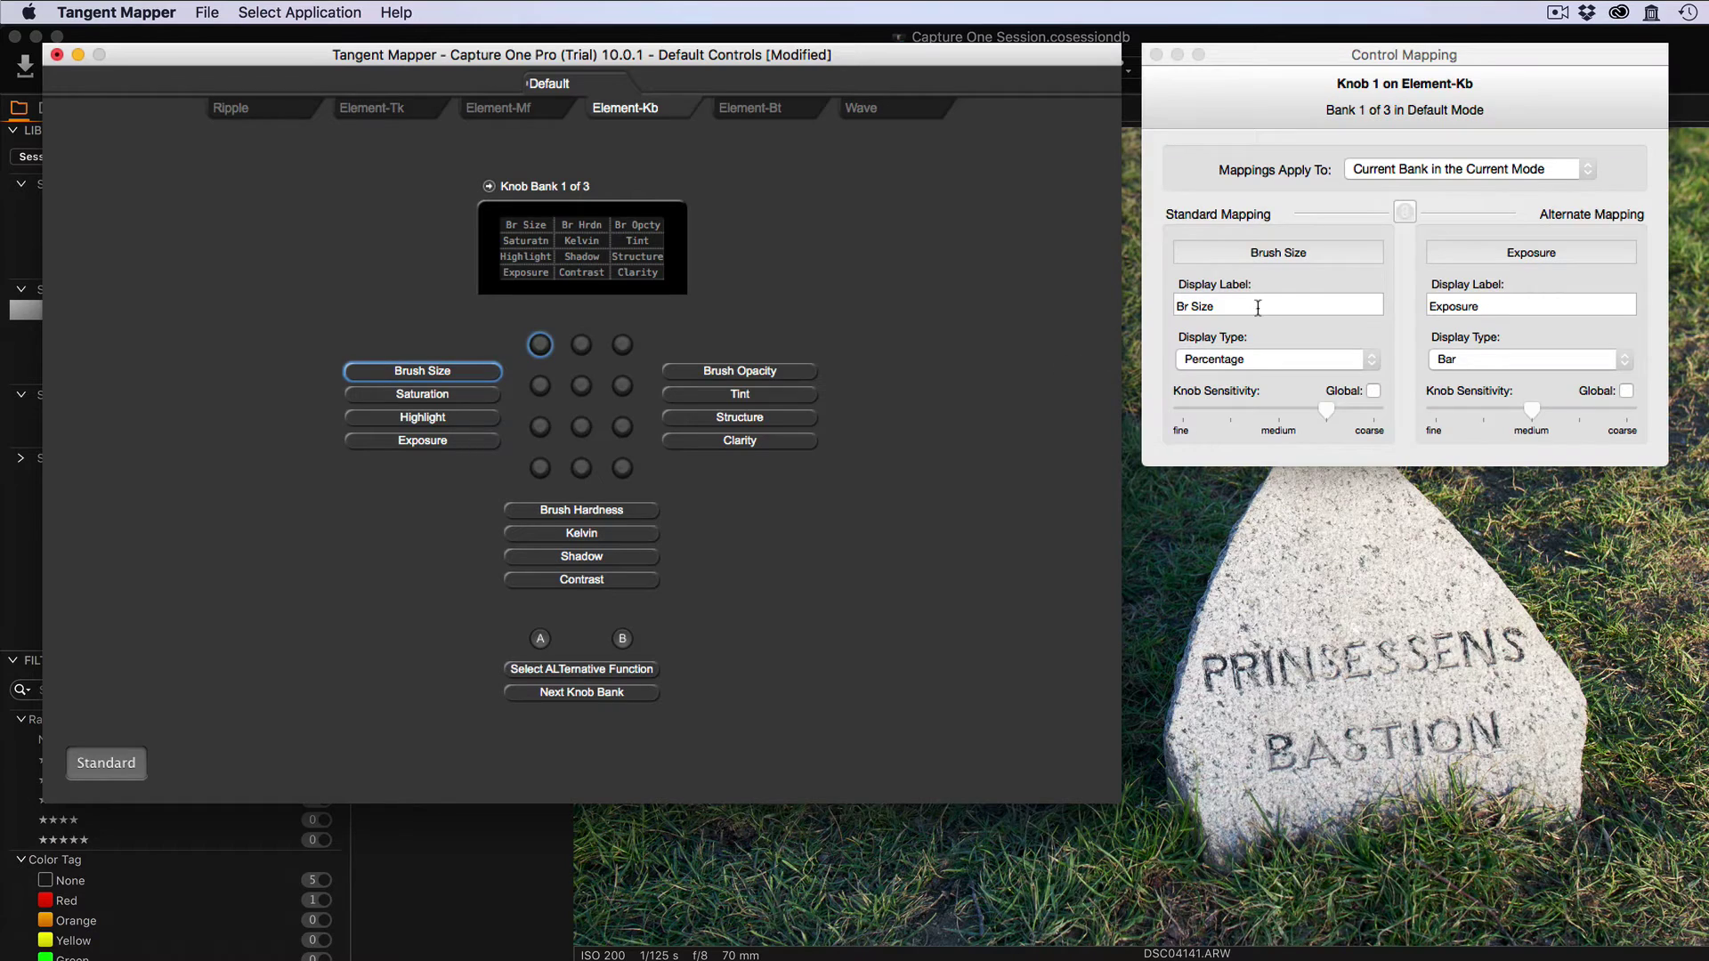
pyautogui.click(1353, 258)
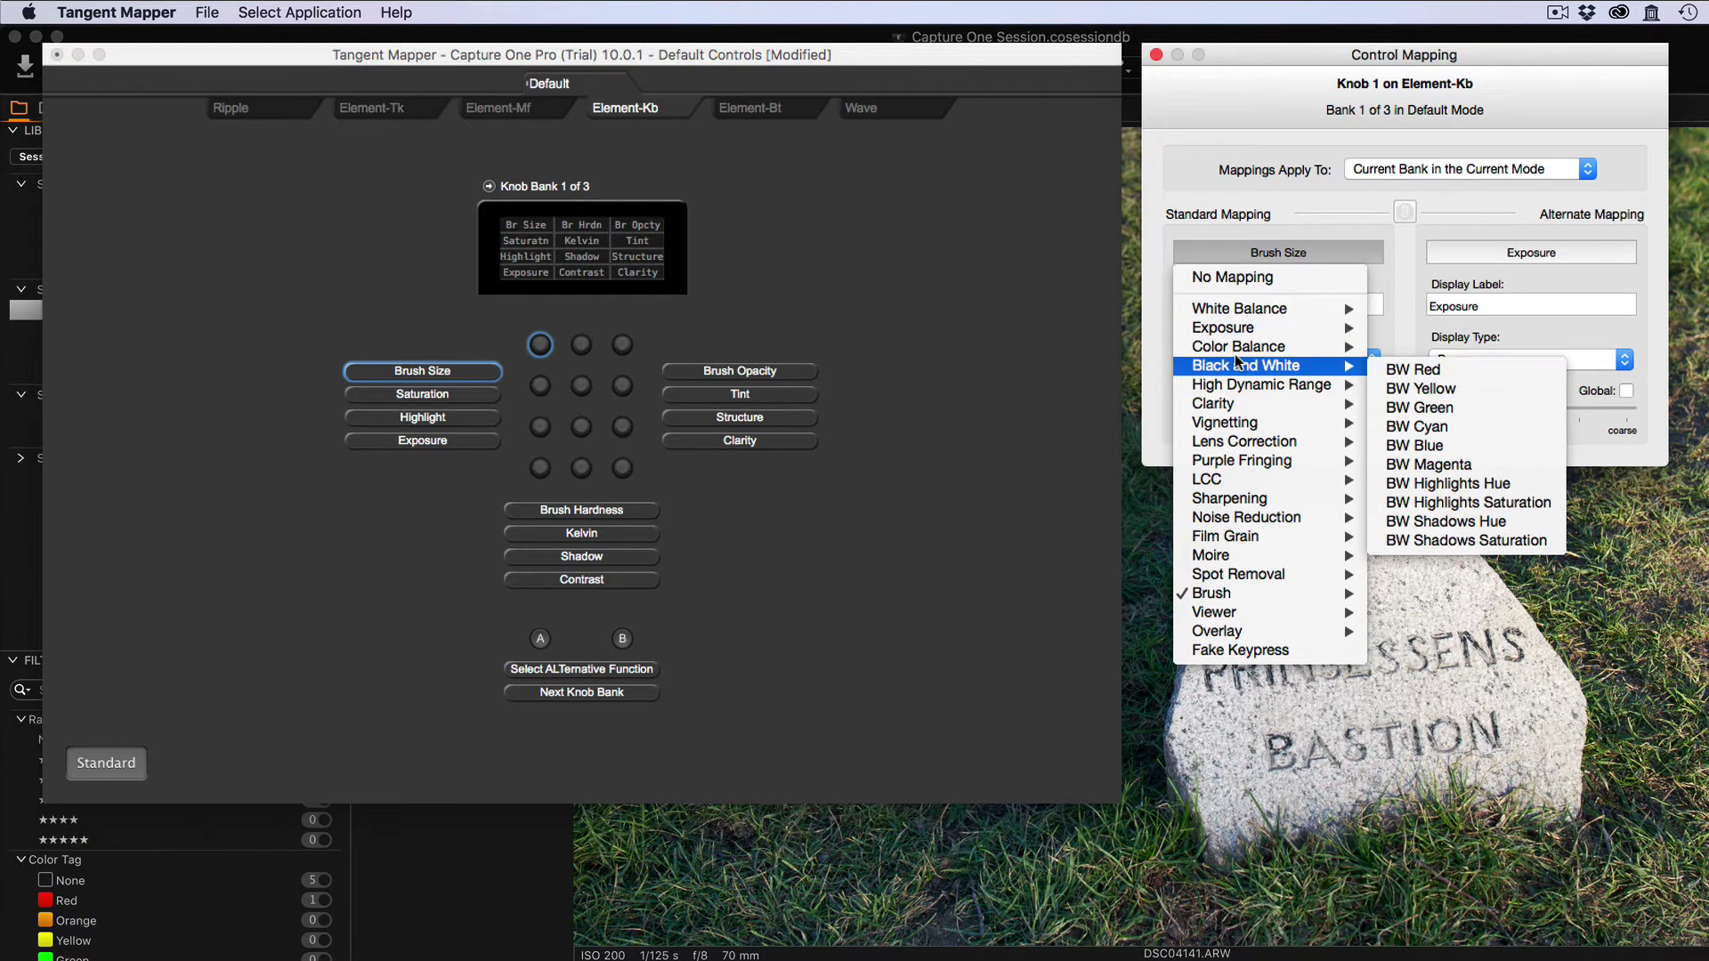
pyautogui.moveTo(1230, 425)
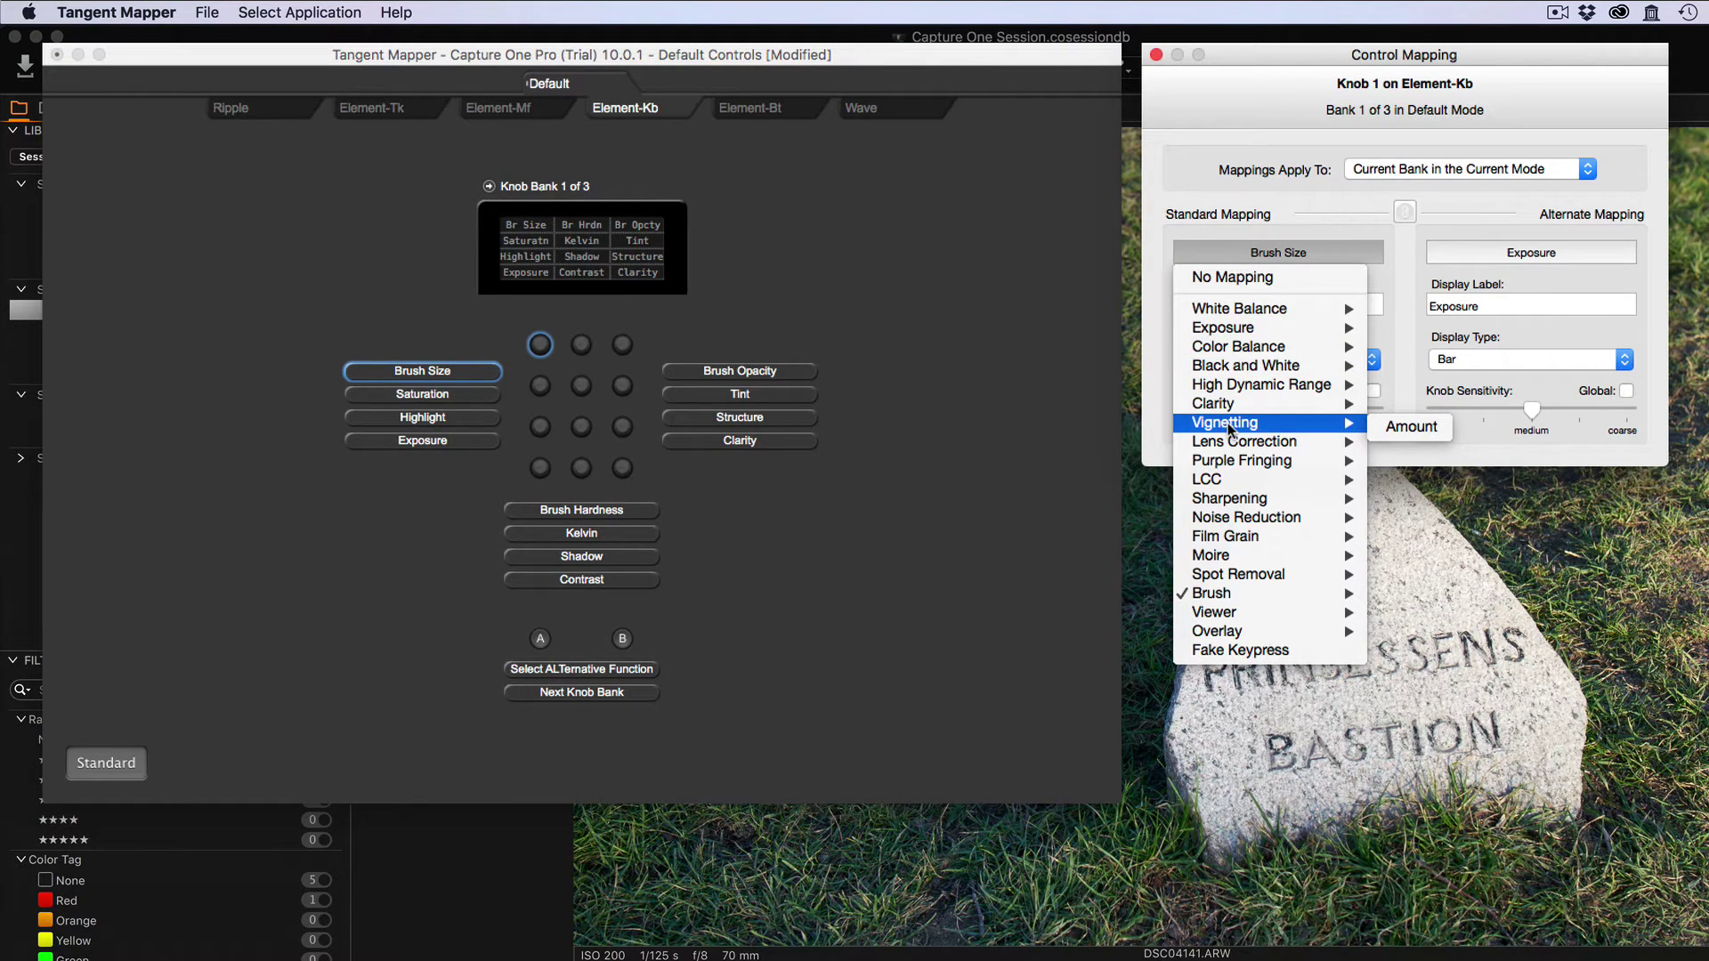
pyautogui.click(1410, 426)
# - Review the Element-Mf trackerball and ring choices, then open the Element-Tk middle trackerball mapping
pyautogui.click(497, 105)
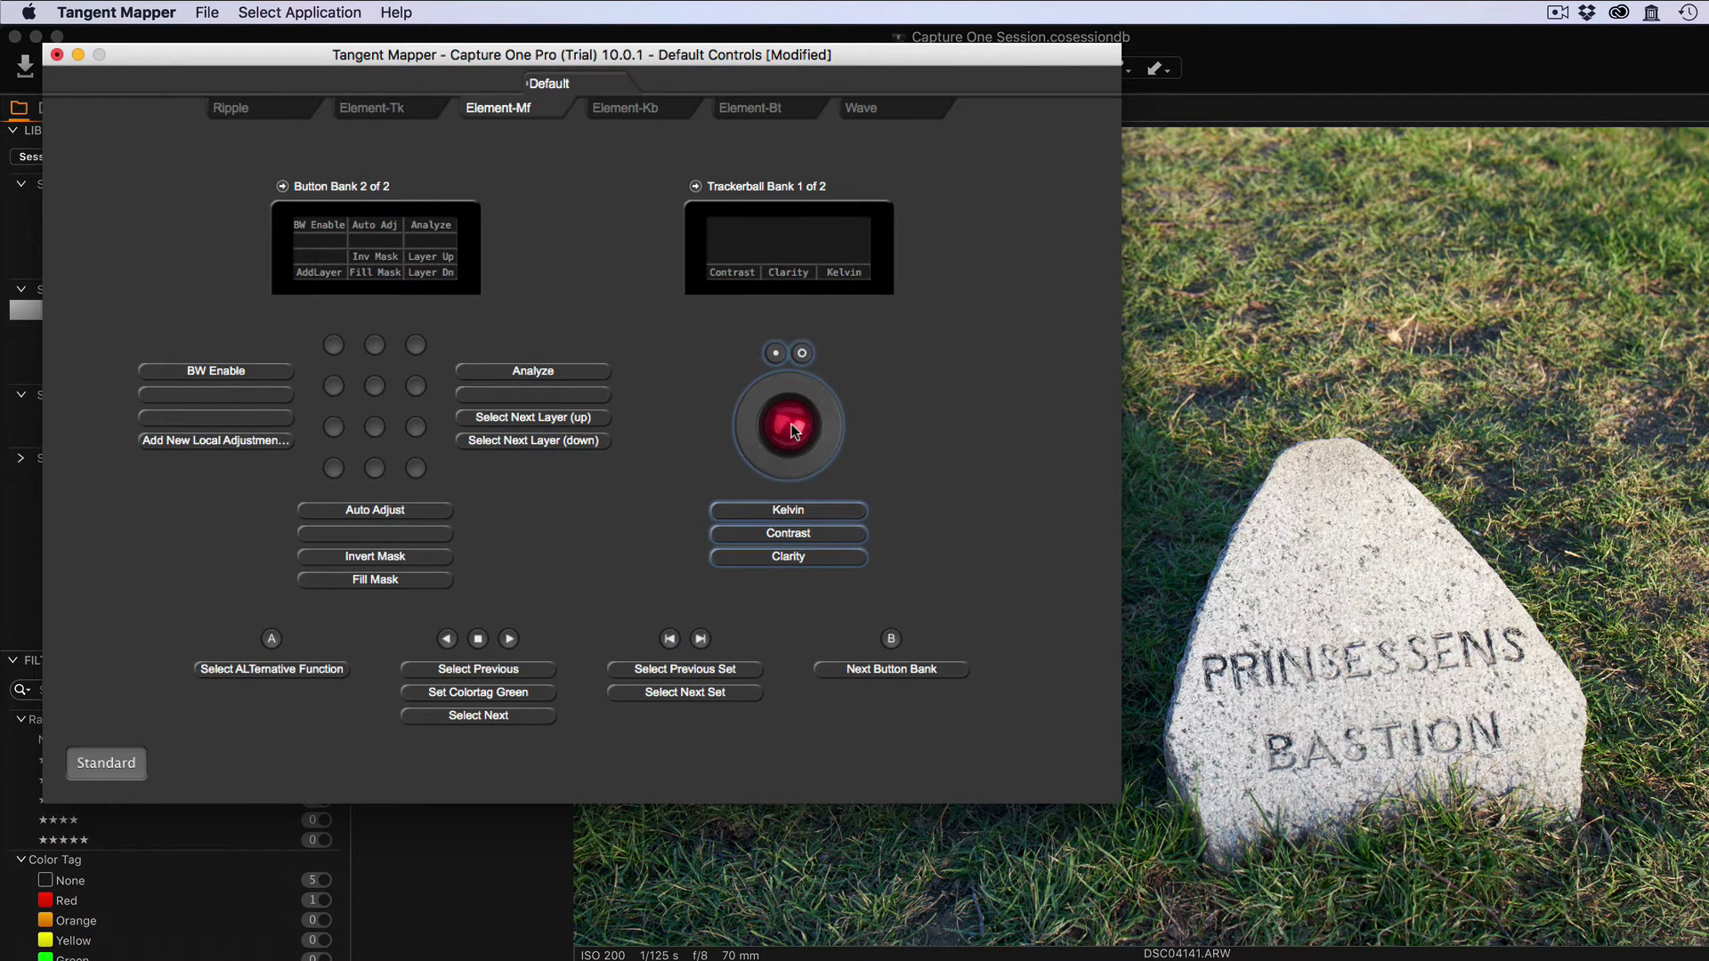
pyautogui.click(795, 430)
pyautogui.click(1325, 252)
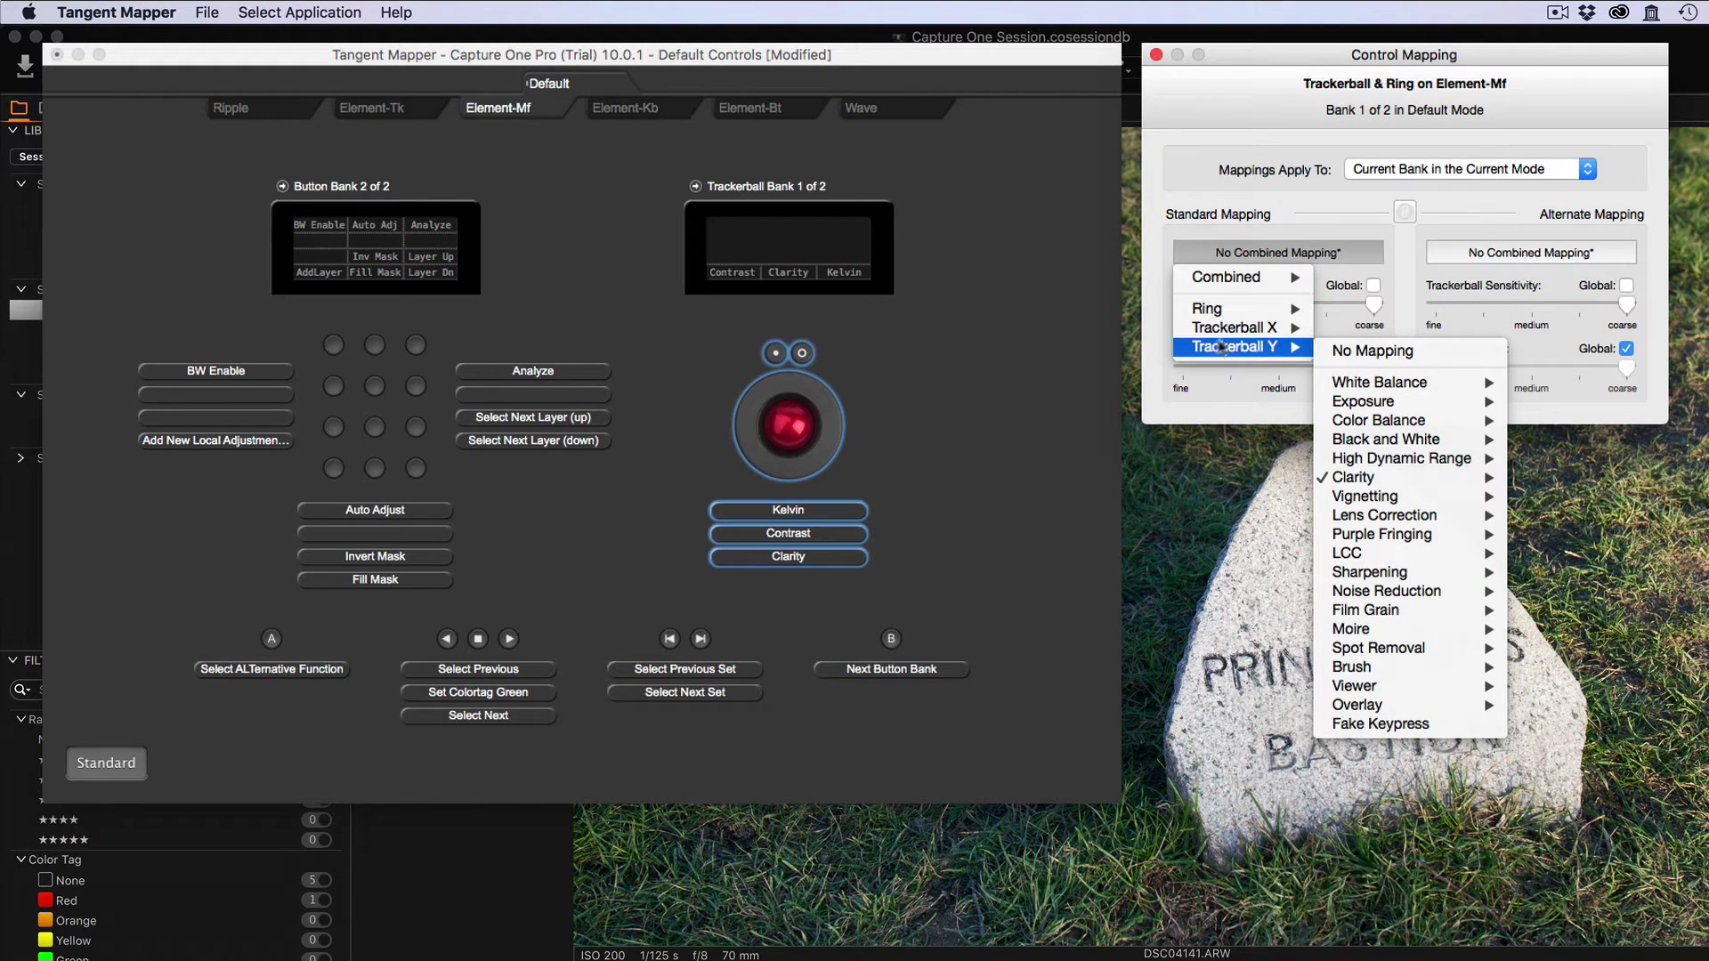
pyautogui.moveTo(1220, 309)
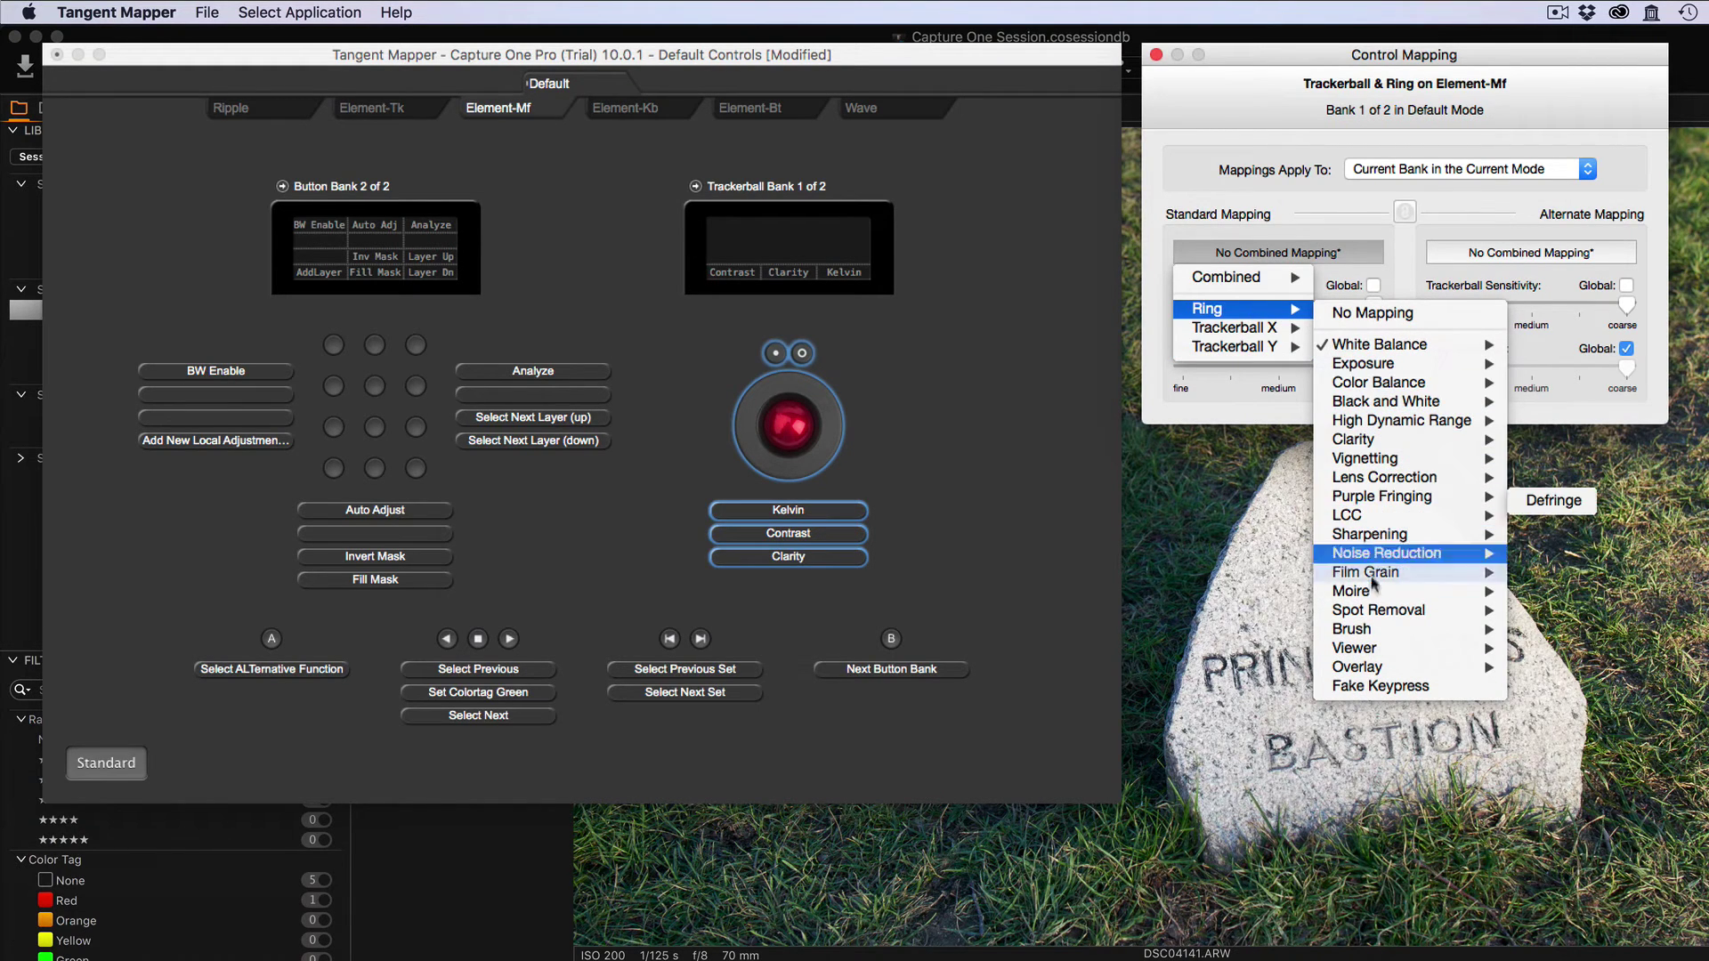
pyautogui.click(960, 375)
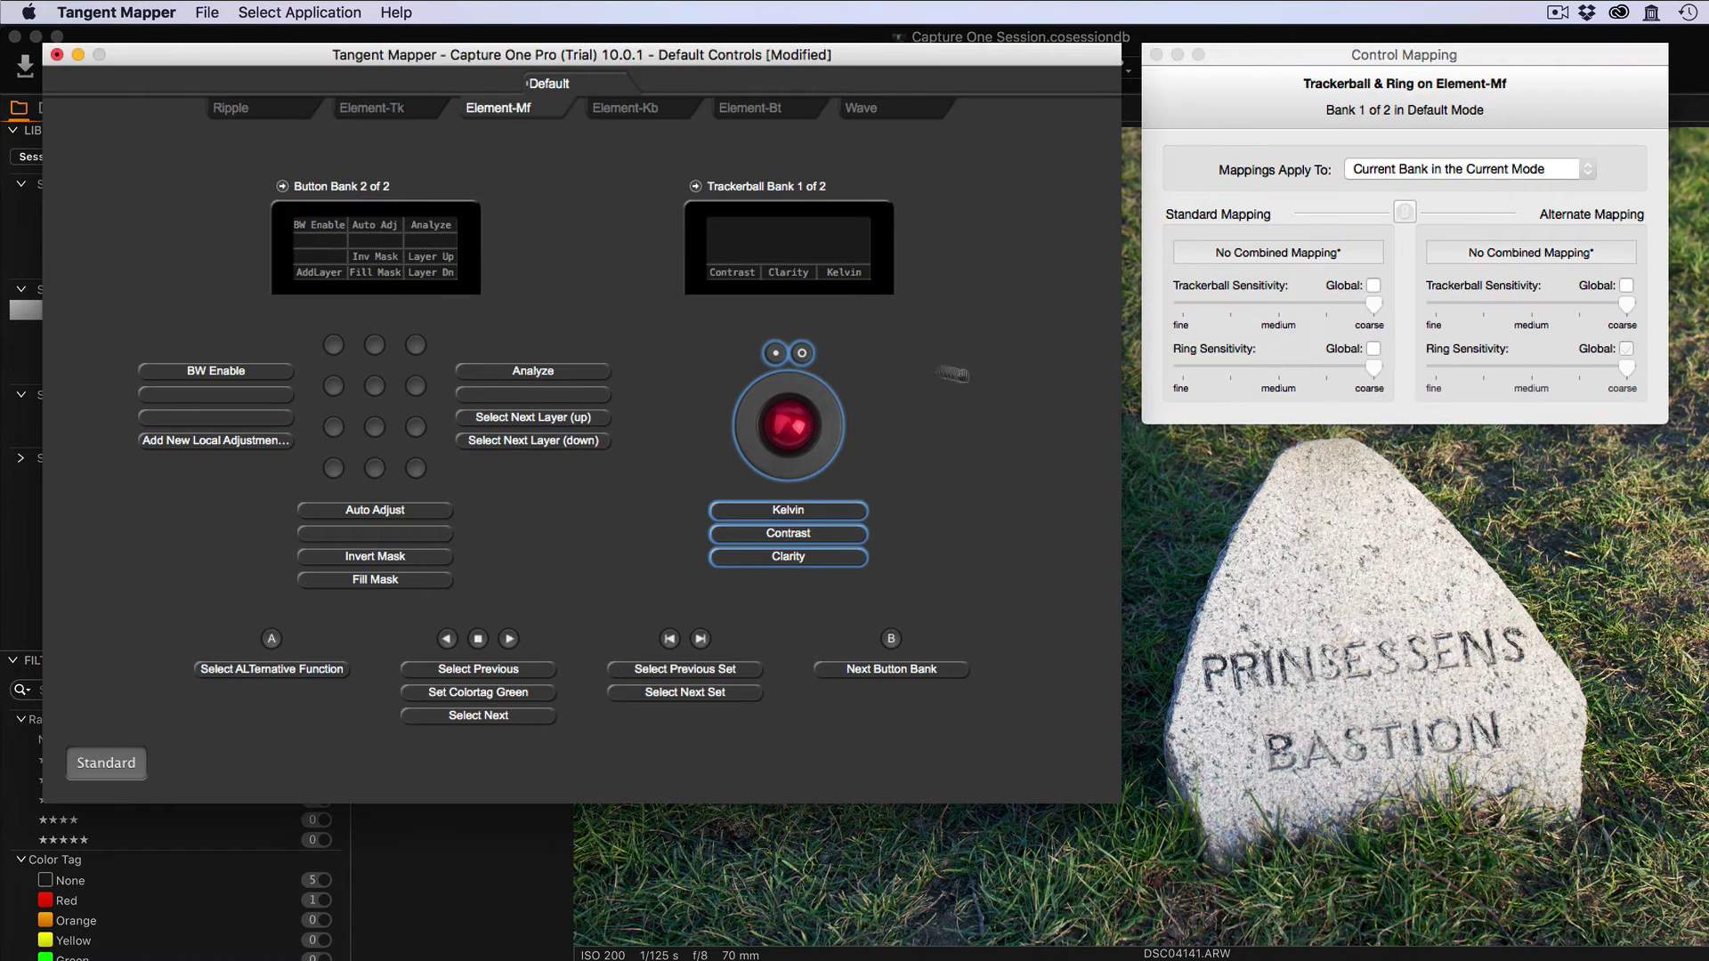
pyautogui.click(407, 107)
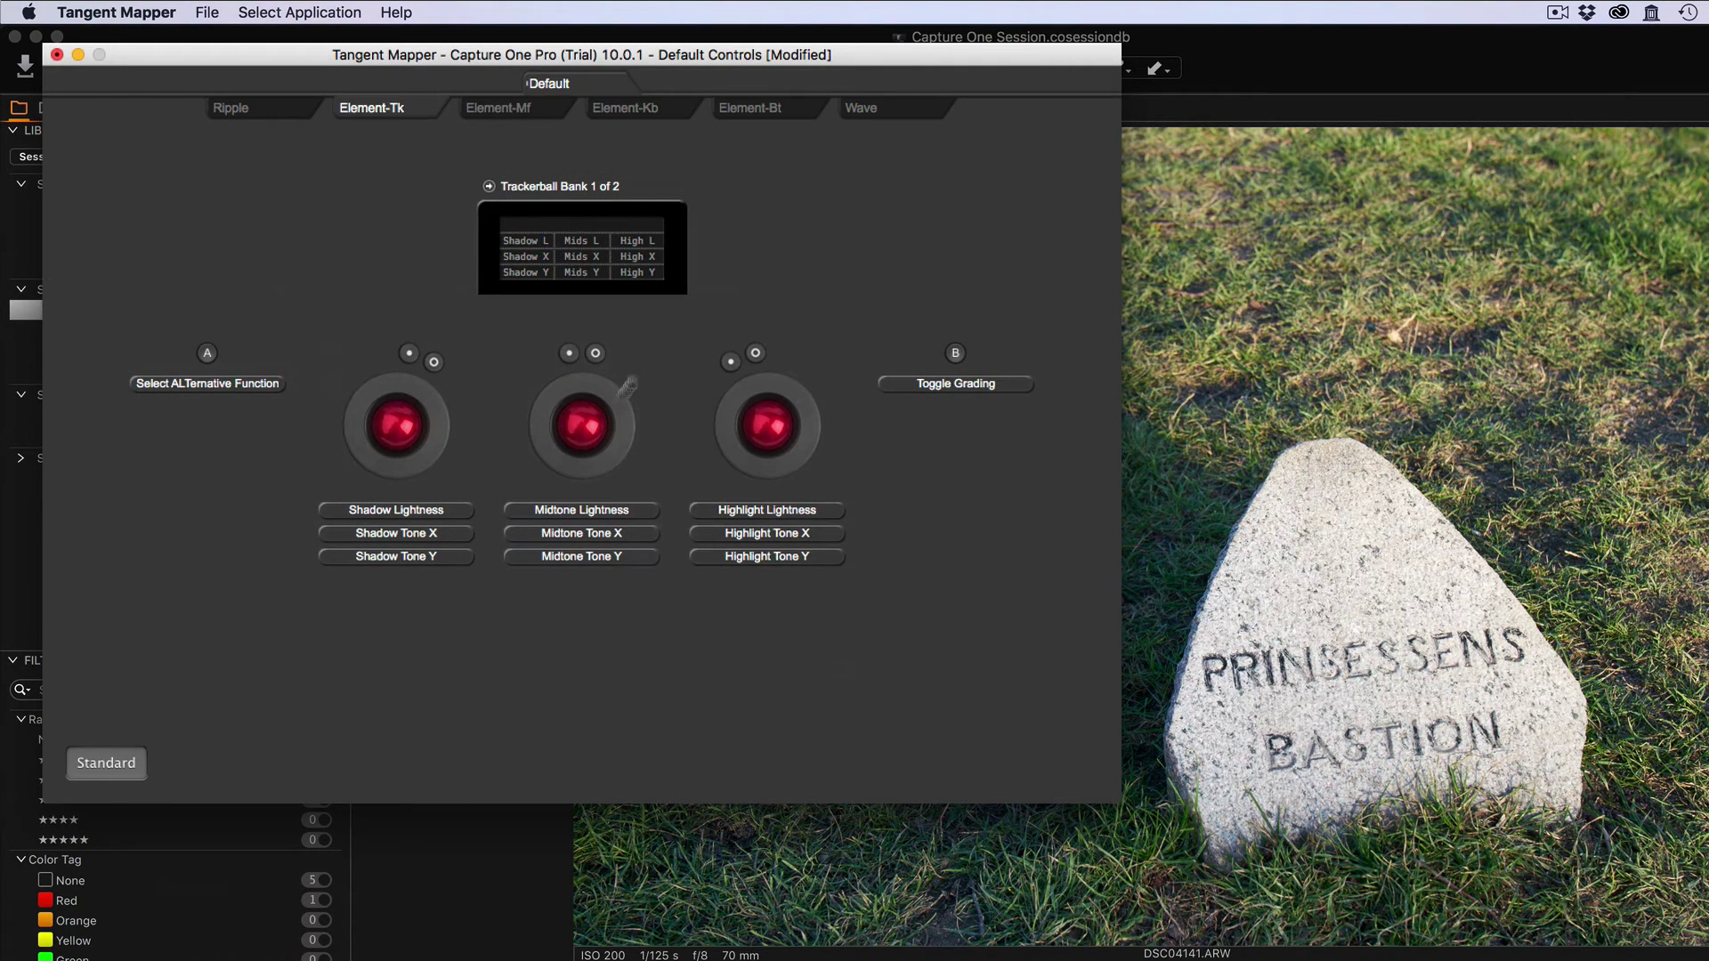
pyautogui.click(627, 385)
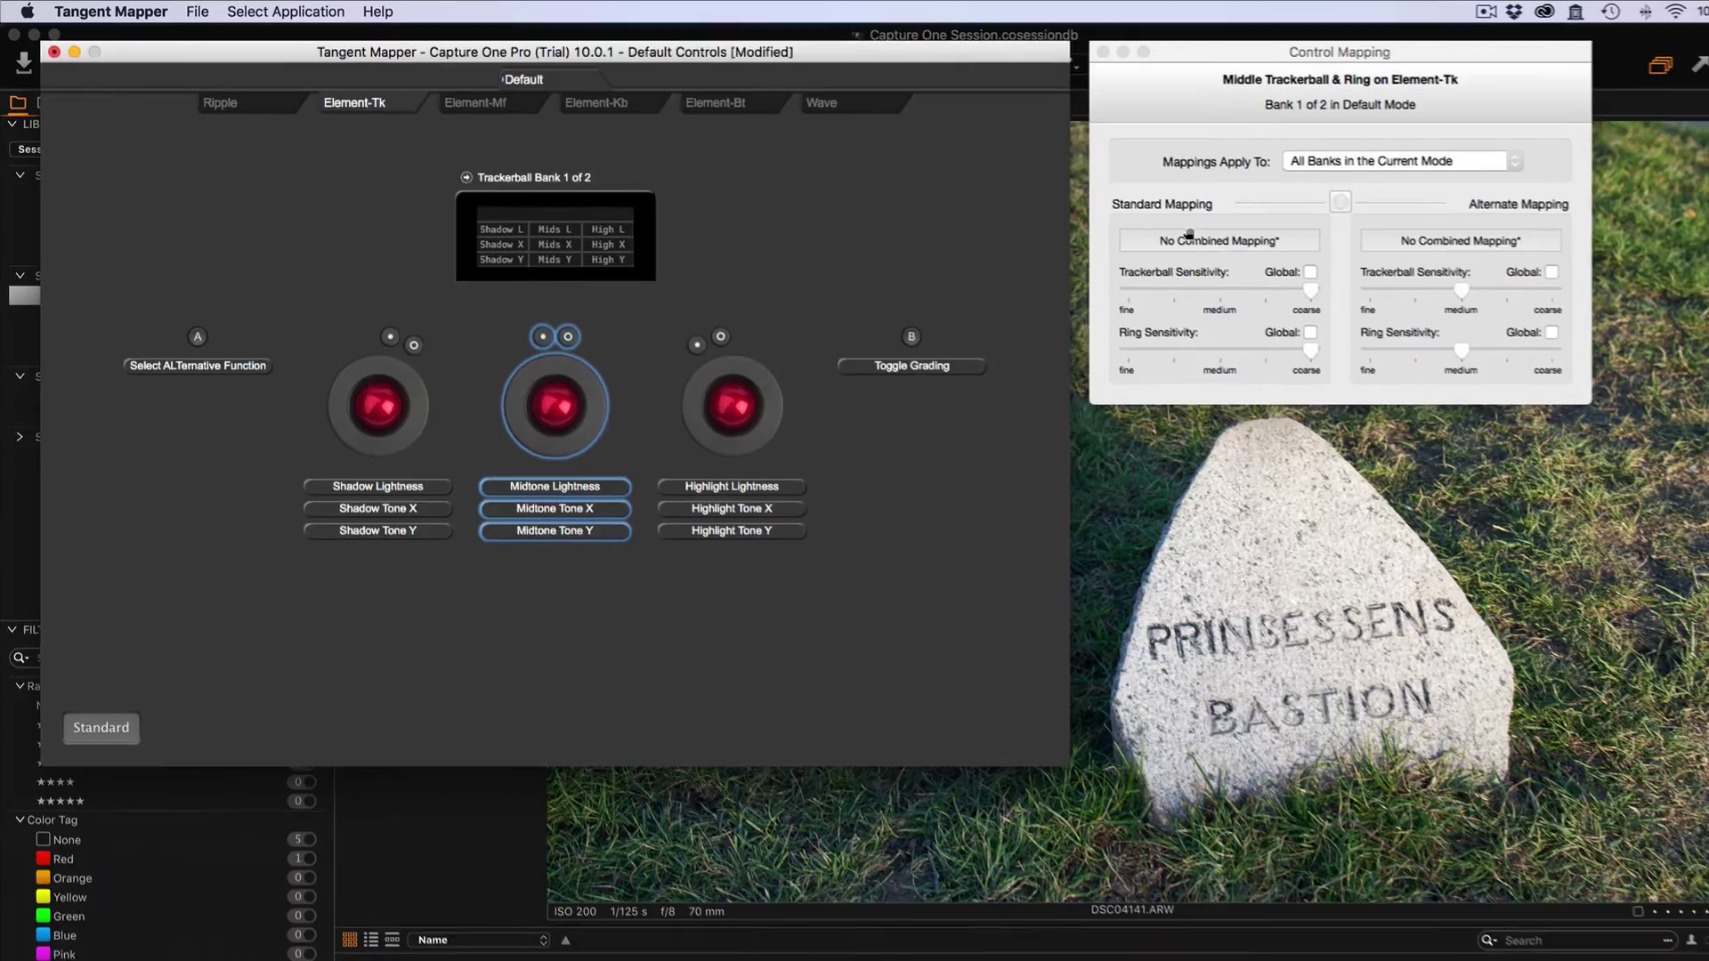
# - List the middle trackerball's mapping choices: Combined, Ring, Trackerball X and Trackerball Y
pyautogui.click(1254, 252)
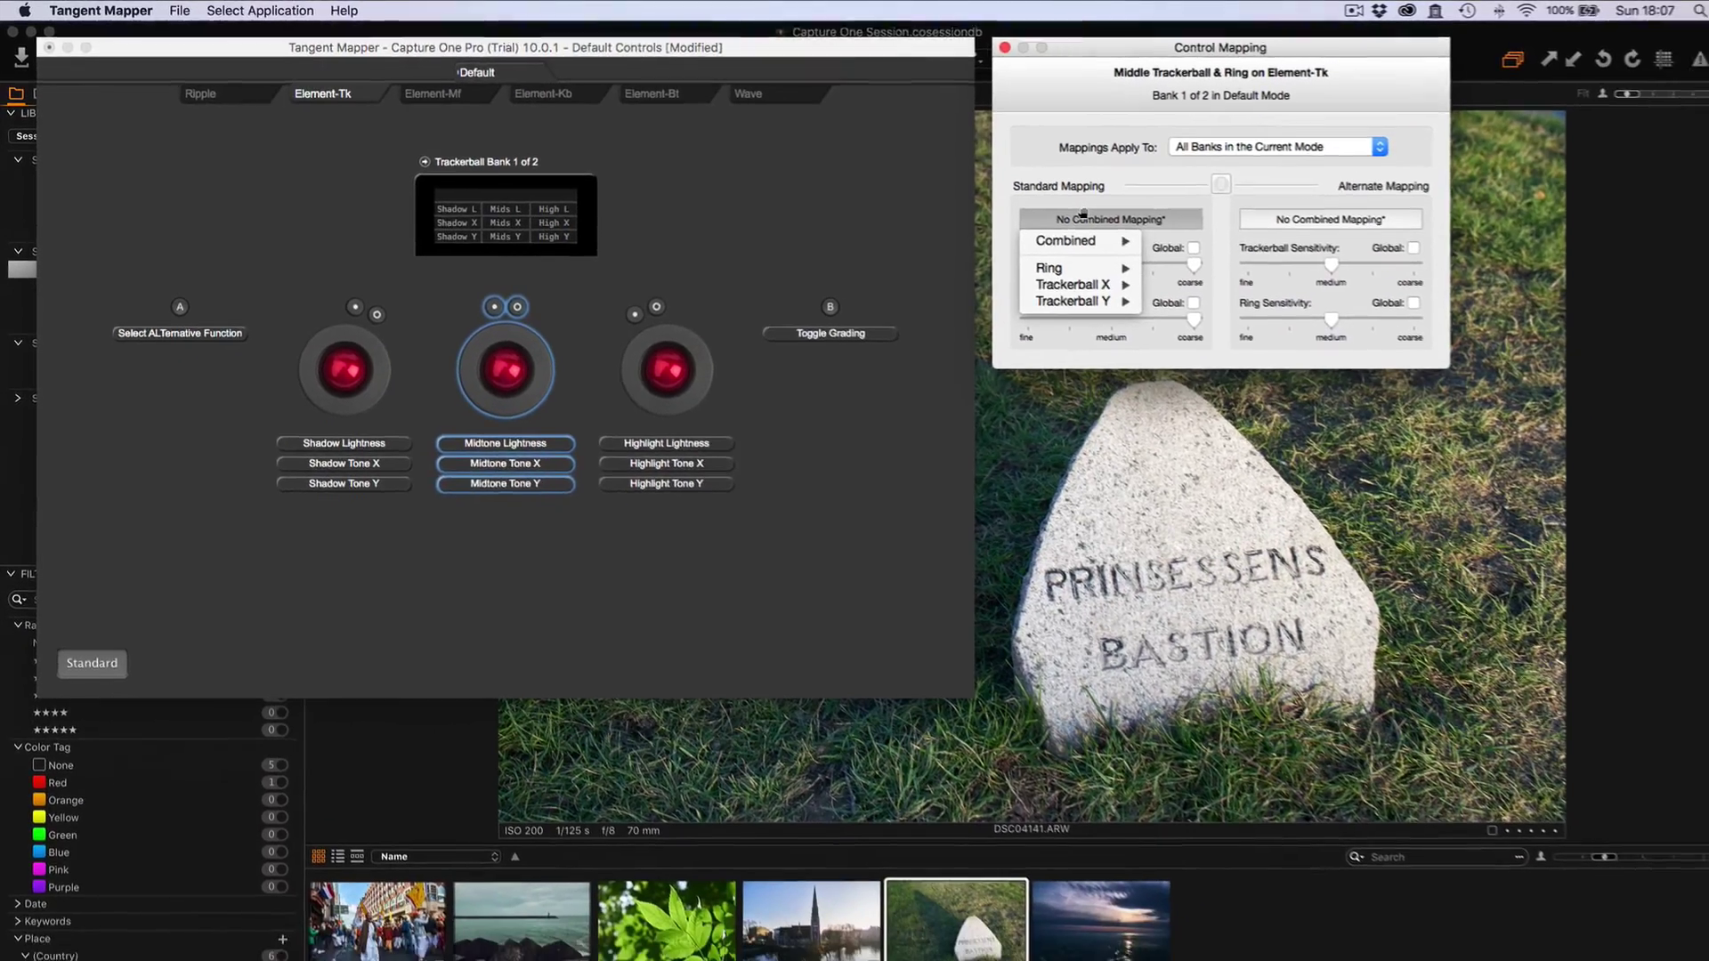